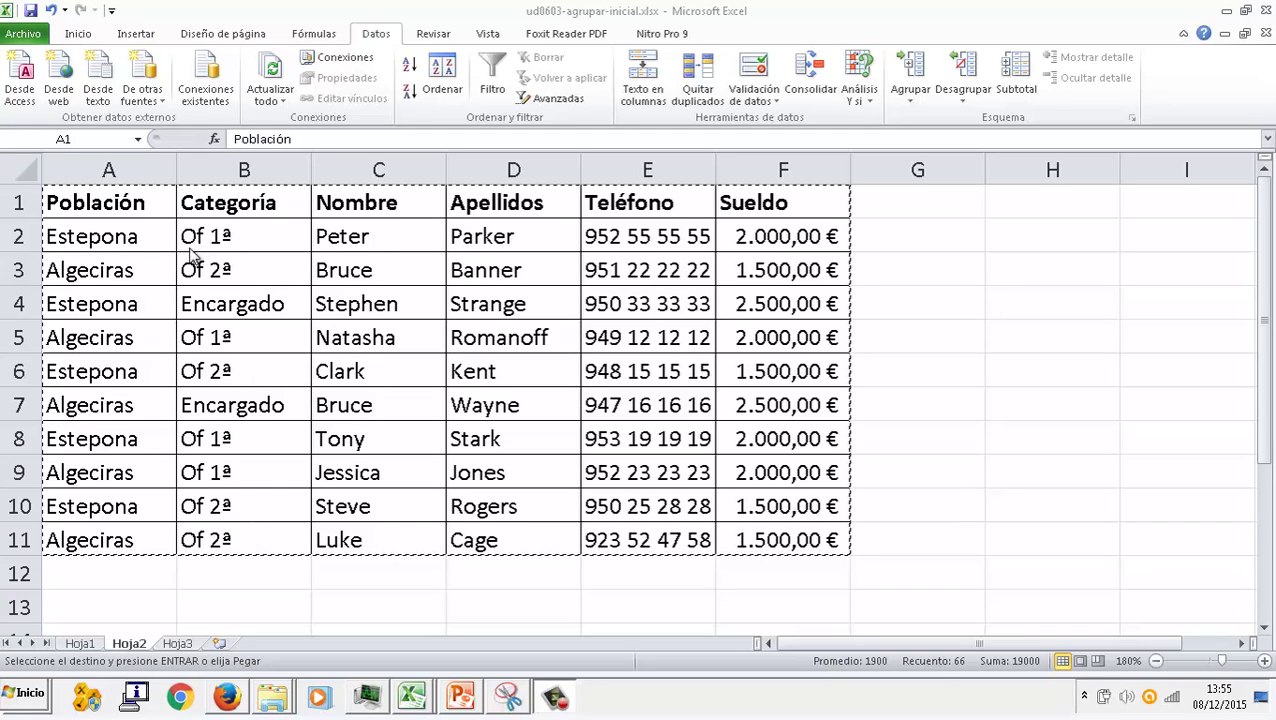
Select and copy the whole employee table on Hoja2
key("ctrl+a")
key("ctrl+c")
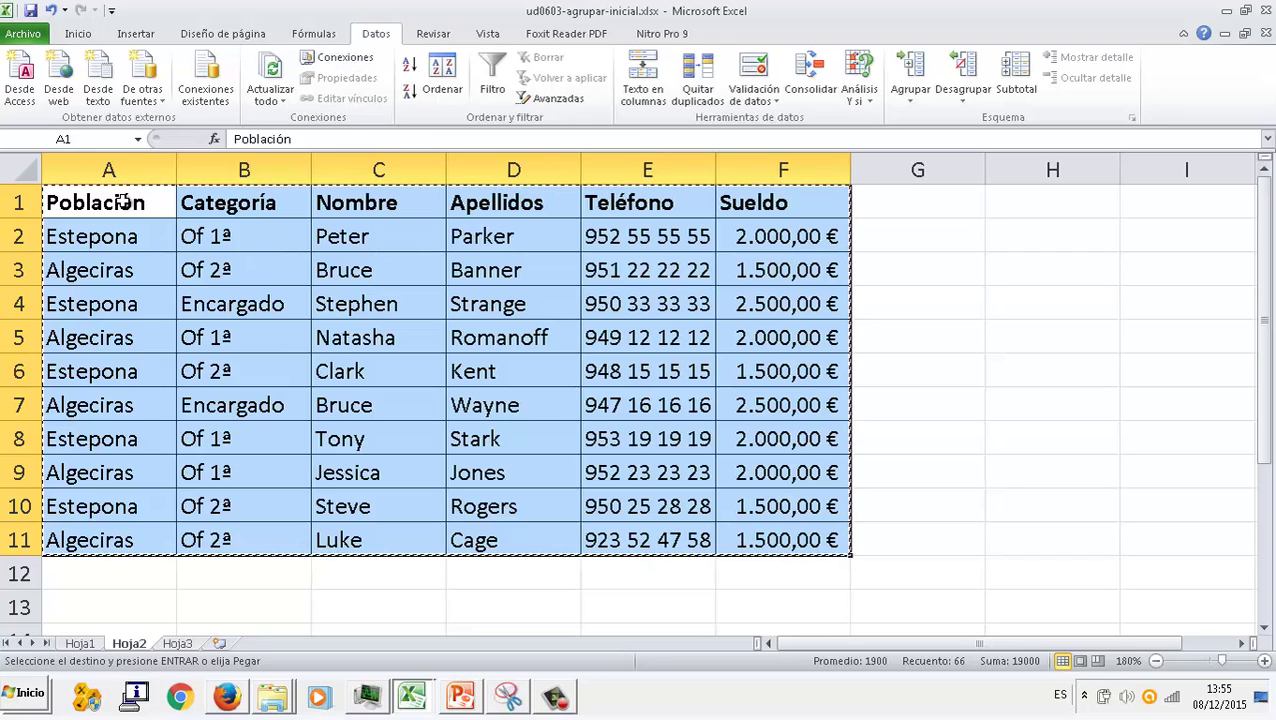
right_click(121, 202)
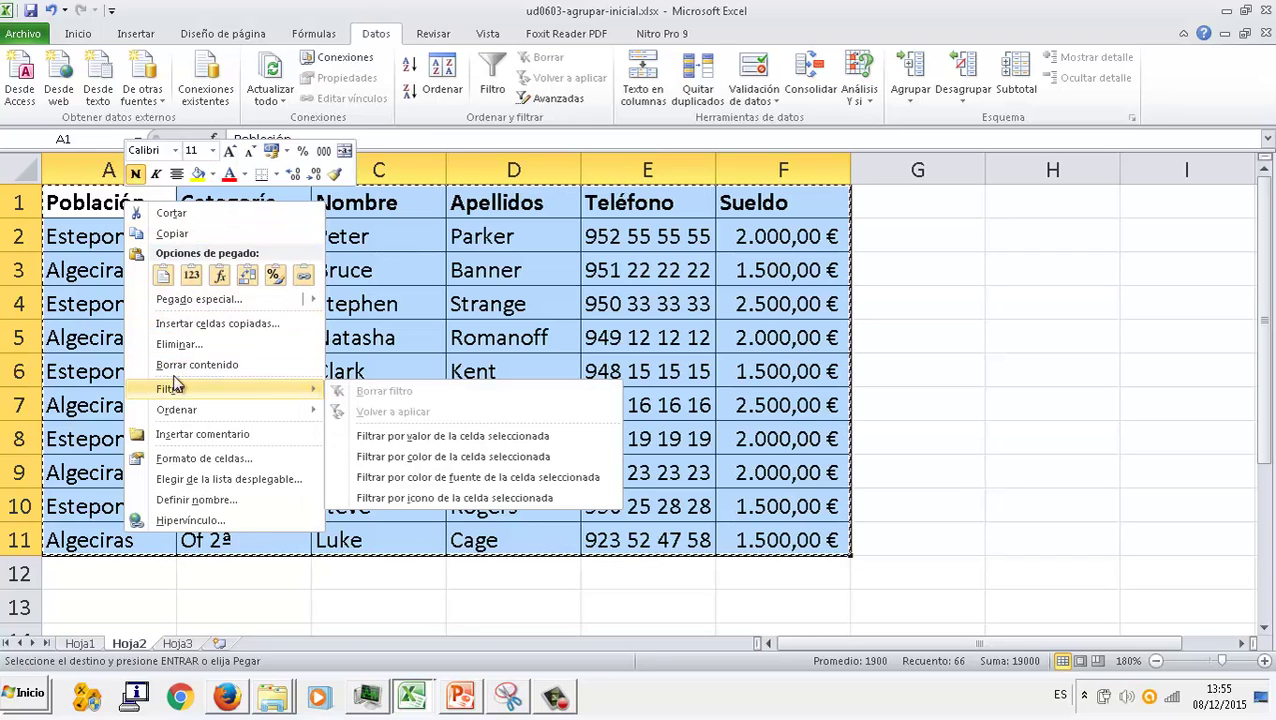
left_click(172, 234)
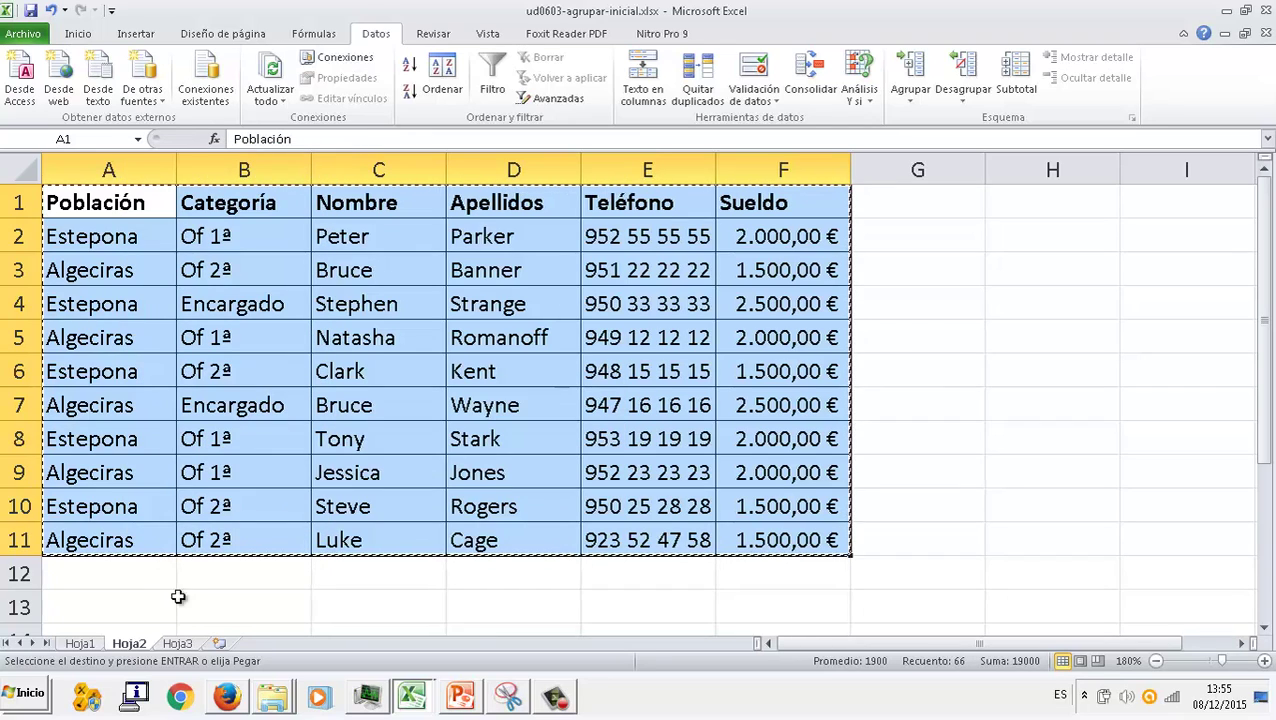
Paste the table at A1 of Hoja3 and zoom the sheet to 180%
left_click(177, 643)
right_click(48, 184)
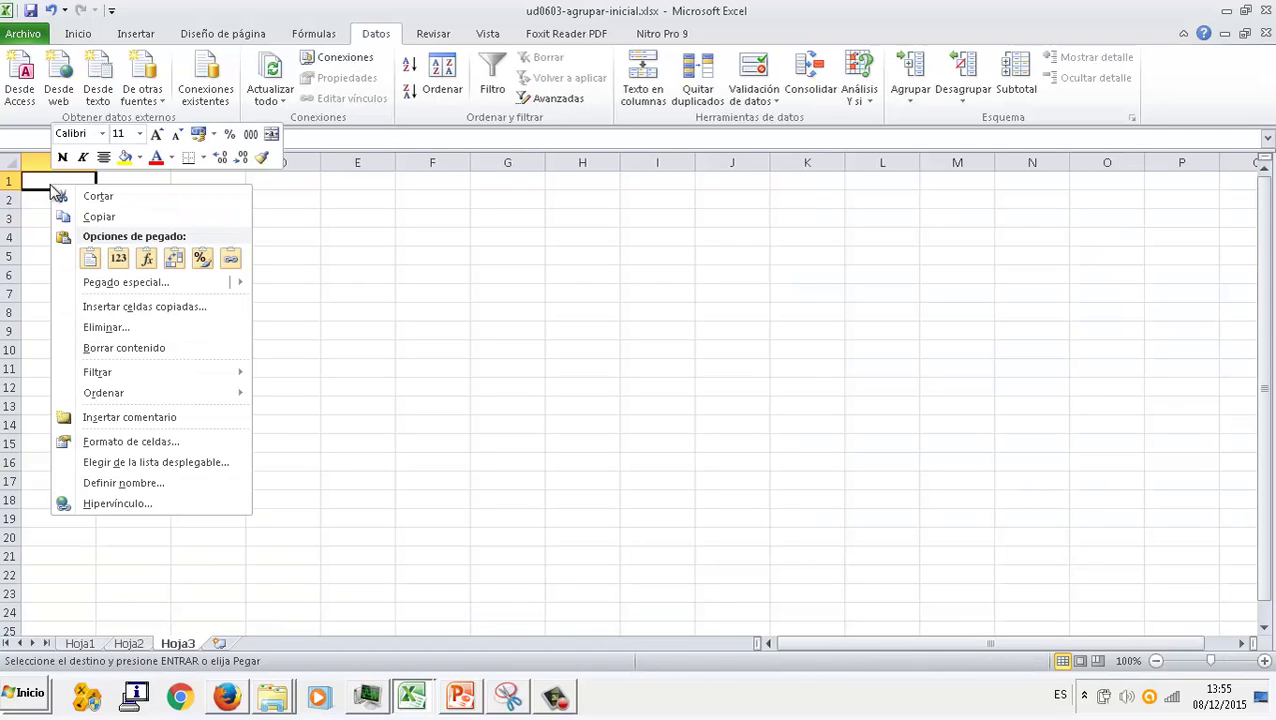
mouse_move(132, 374)
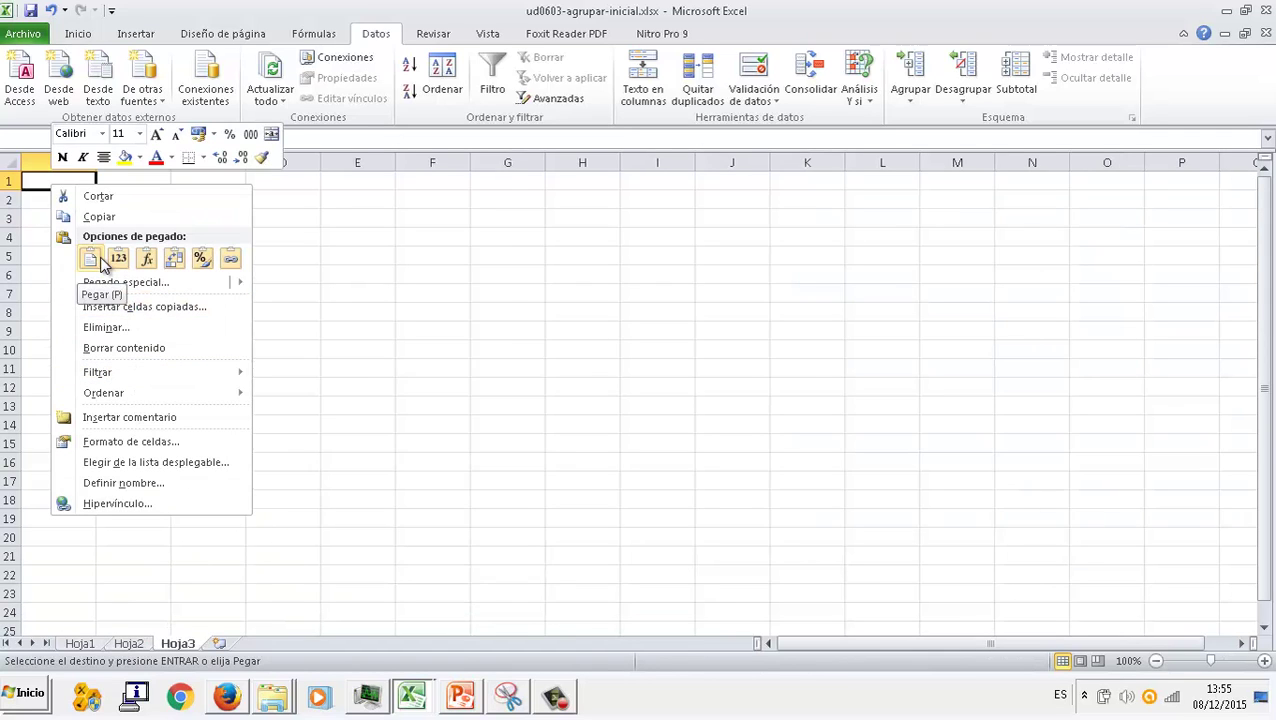
left_click(90, 259)
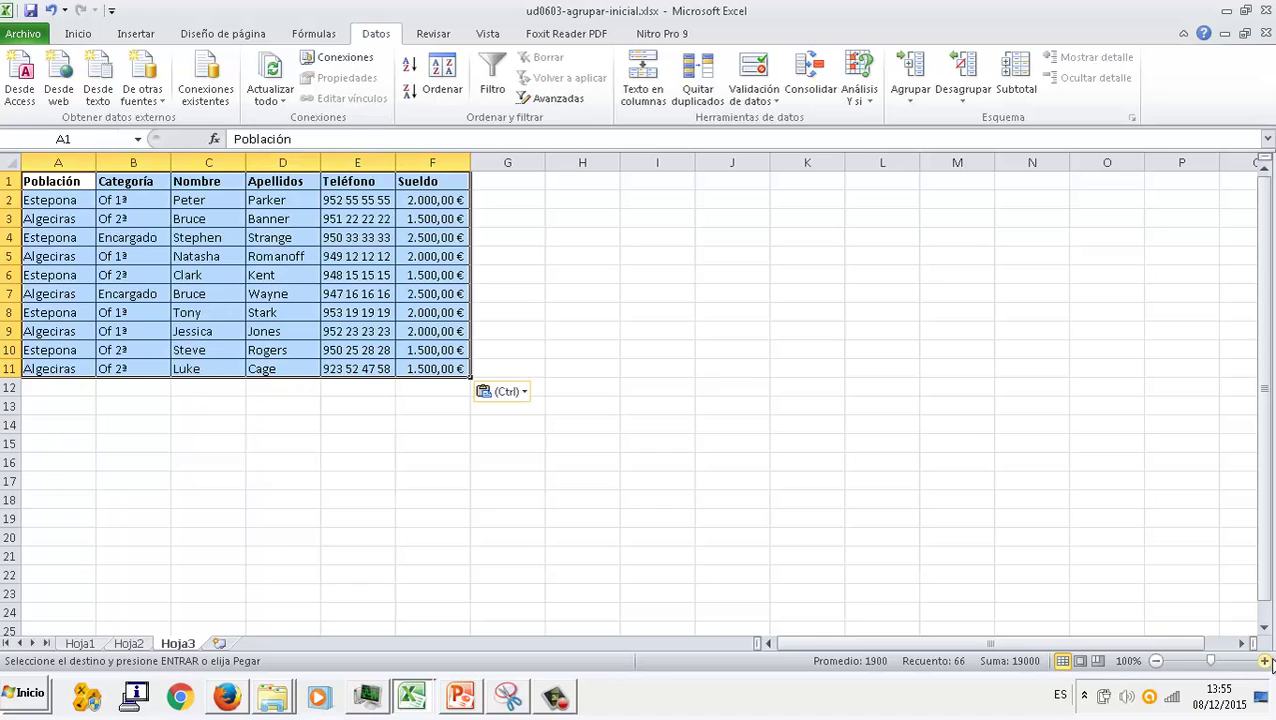
left_click(1265, 661)
left_click(1265, 661)
left_click(1265, 661)
left_click(1265, 661)
left_click(1265, 661)
left_click(1265, 661)
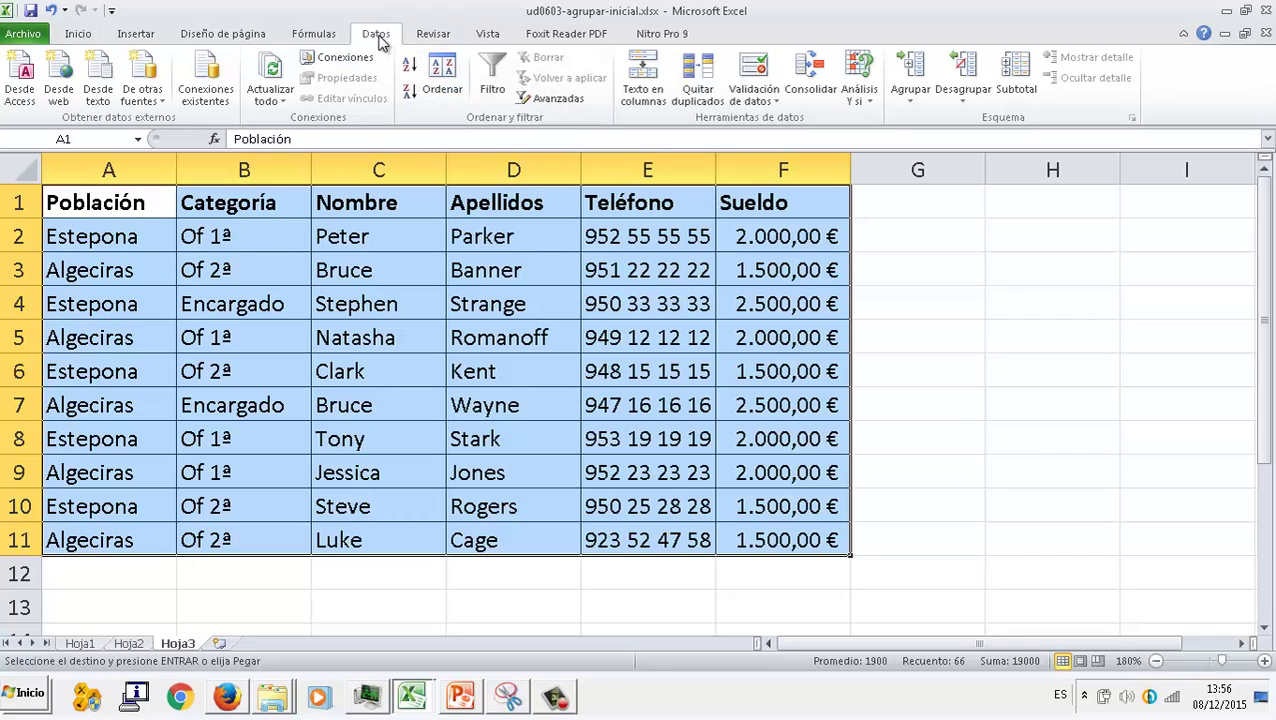
Apply a two-level Ordenar sort: first by Población, then by Categoría
left_click(445, 75)
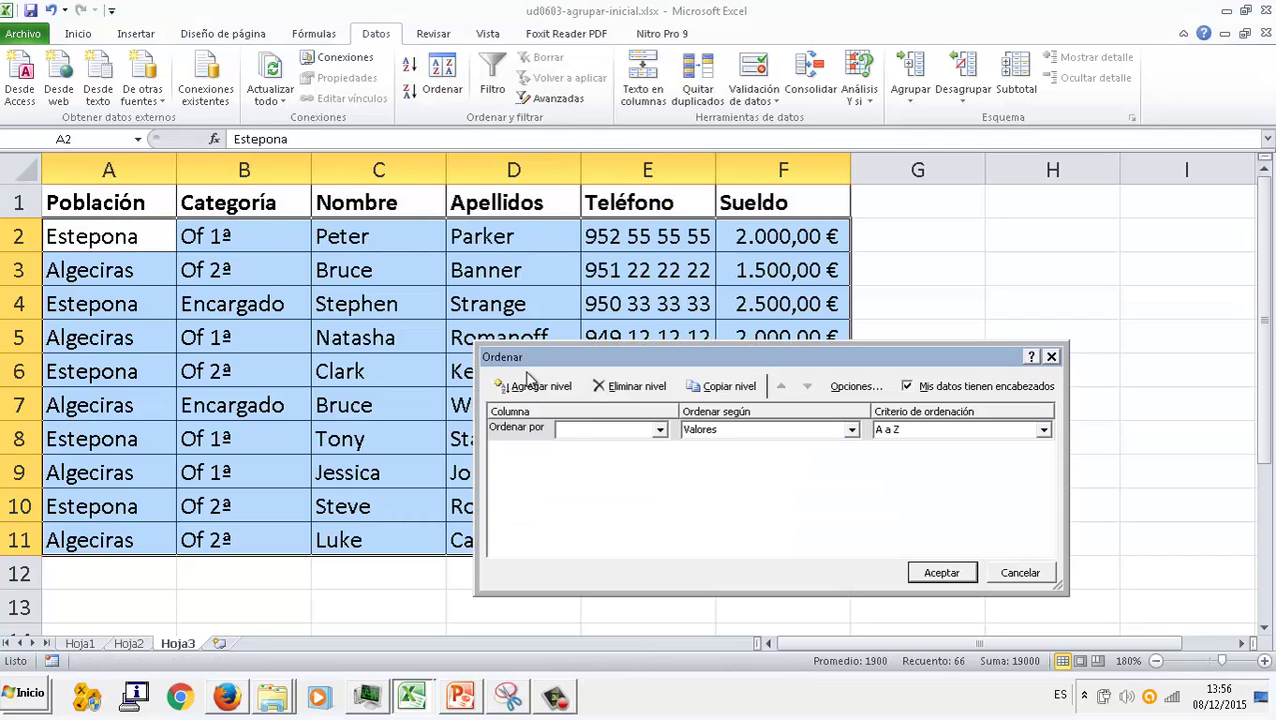
left_click(660, 429)
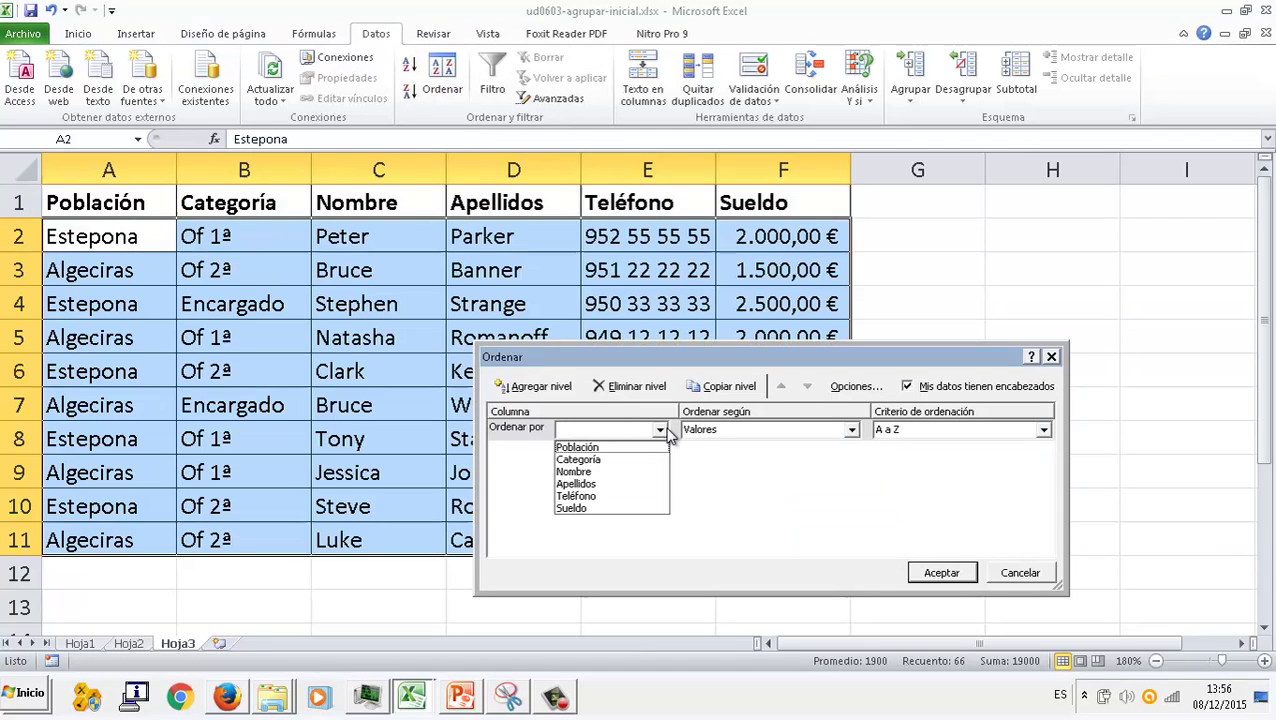
left_click(618, 443)
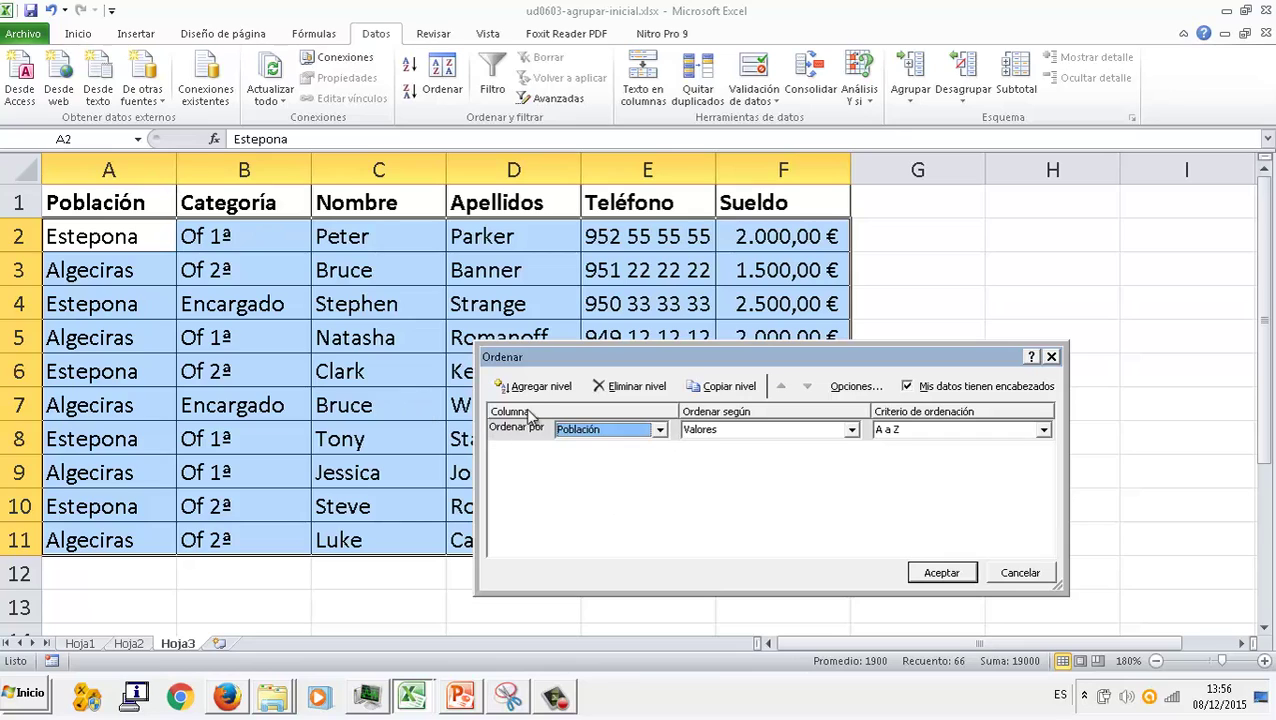
left_click(537, 390)
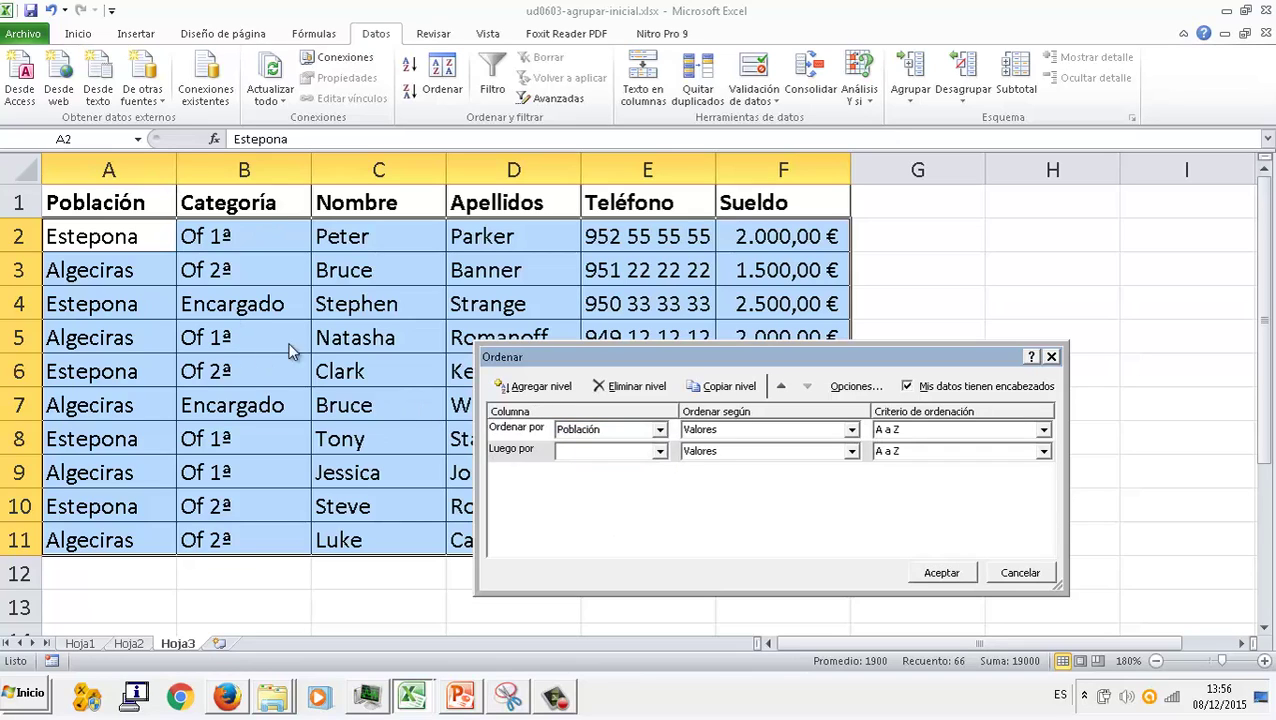
left_click(666, 451)
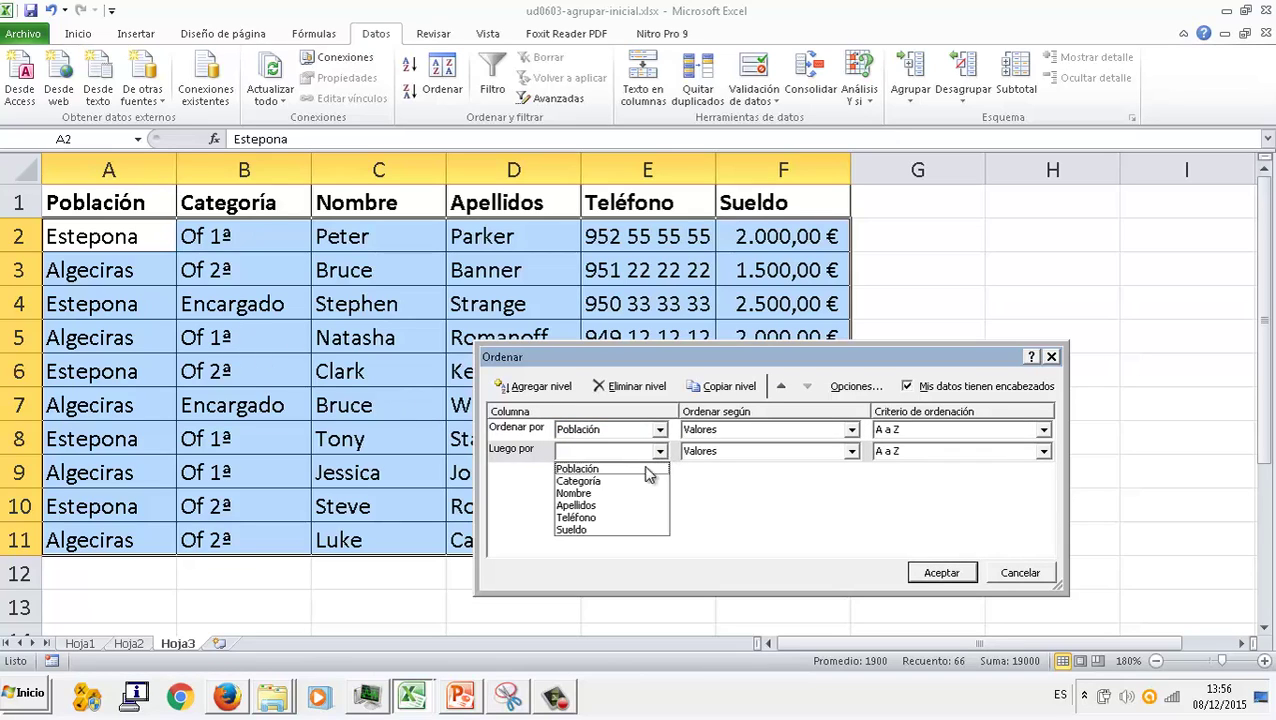
left_click(614, 480)
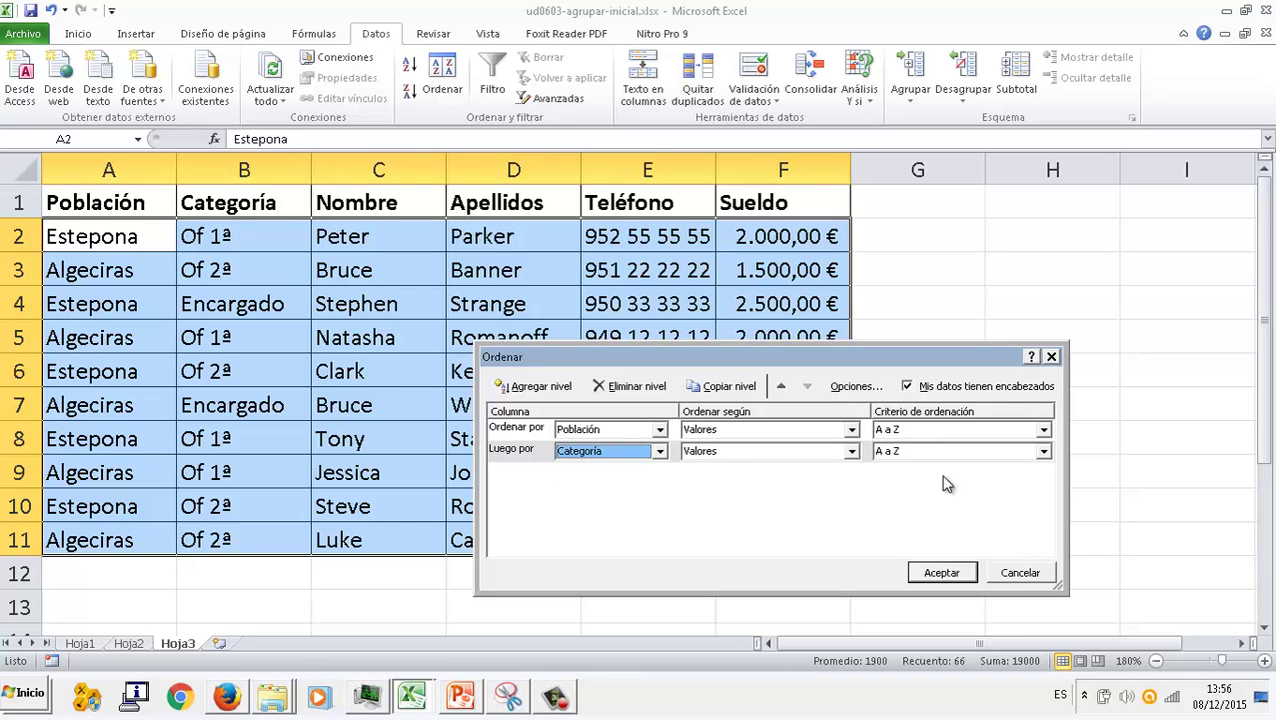
left_click(955, 572)
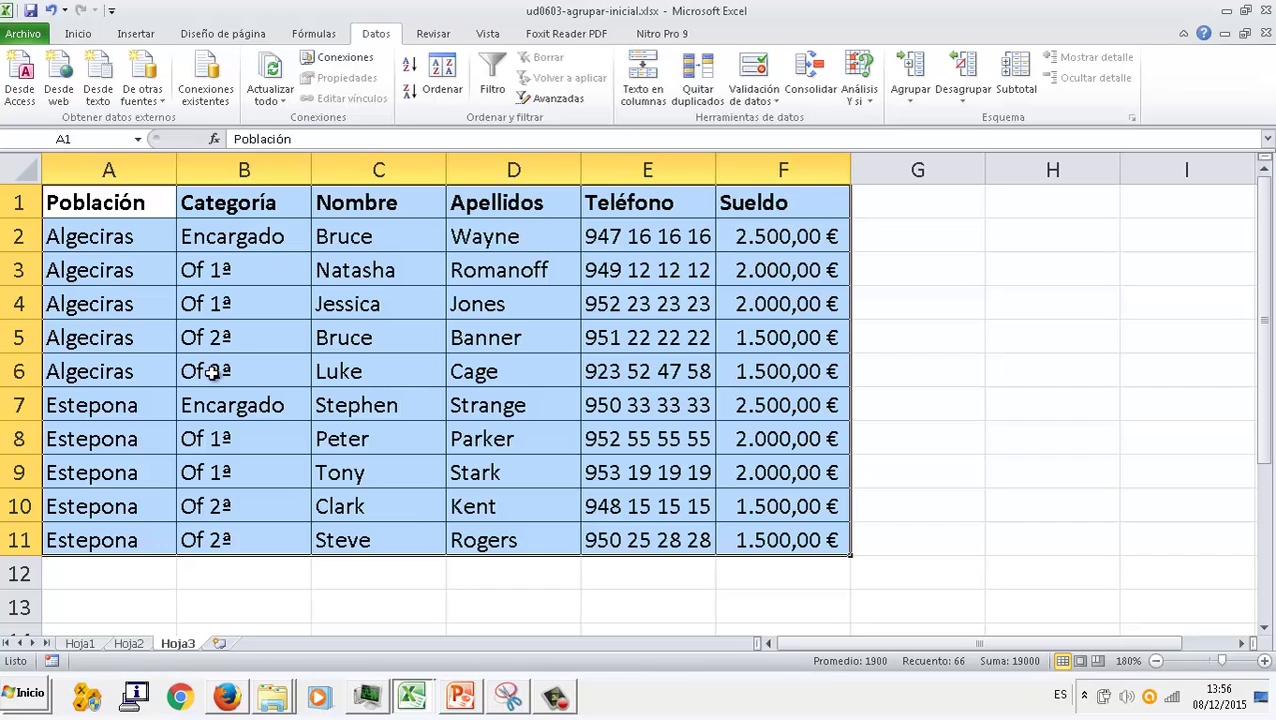
Insert Suma subtotals of Sueldo at each change in Población, giving Total Algeciras and Total Estepona
left_click(1016, 80)
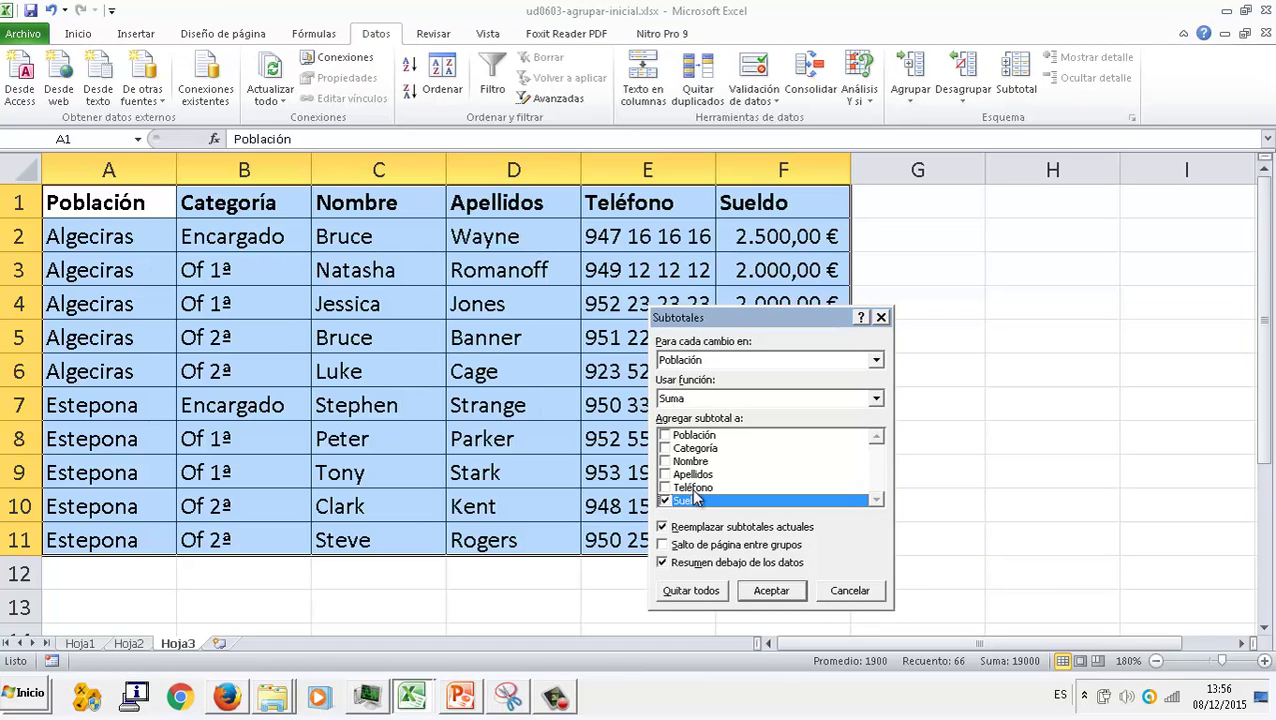
left_click(769, 592)
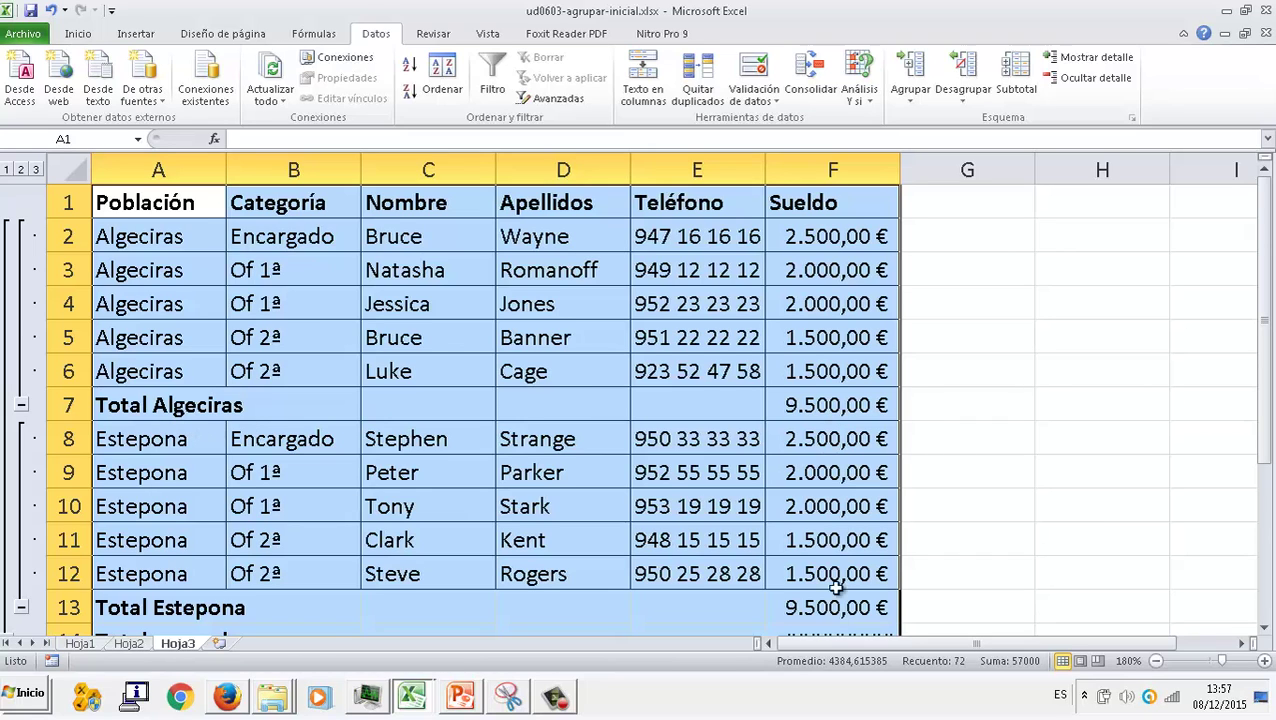
Widen the Sueldo column so the subtotal amounts fit
scroll(820, 465, "down", 1)
scroll(852, 340, "up", 1)
left_click_drag(900, 163, 907, 163)
scroll(789, 343, "down", 2)
scroll(789, 343, "up", 1)
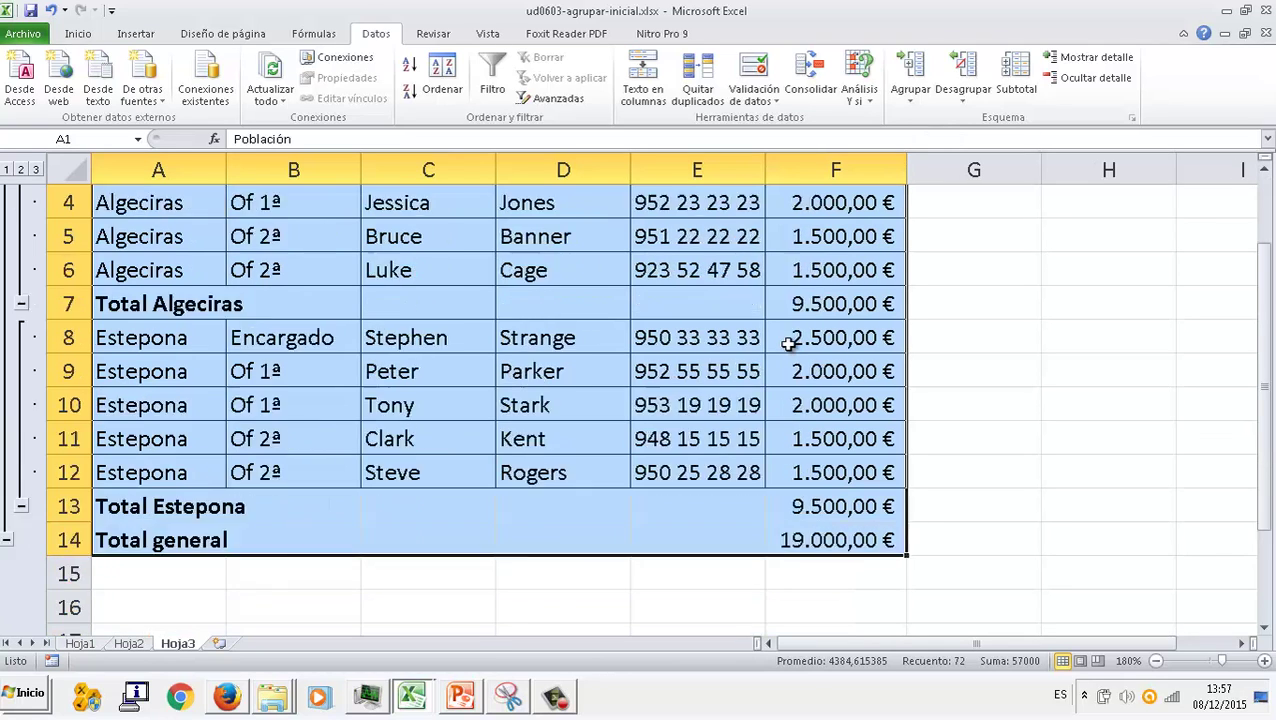
scroll(789, 343, "up", 1)
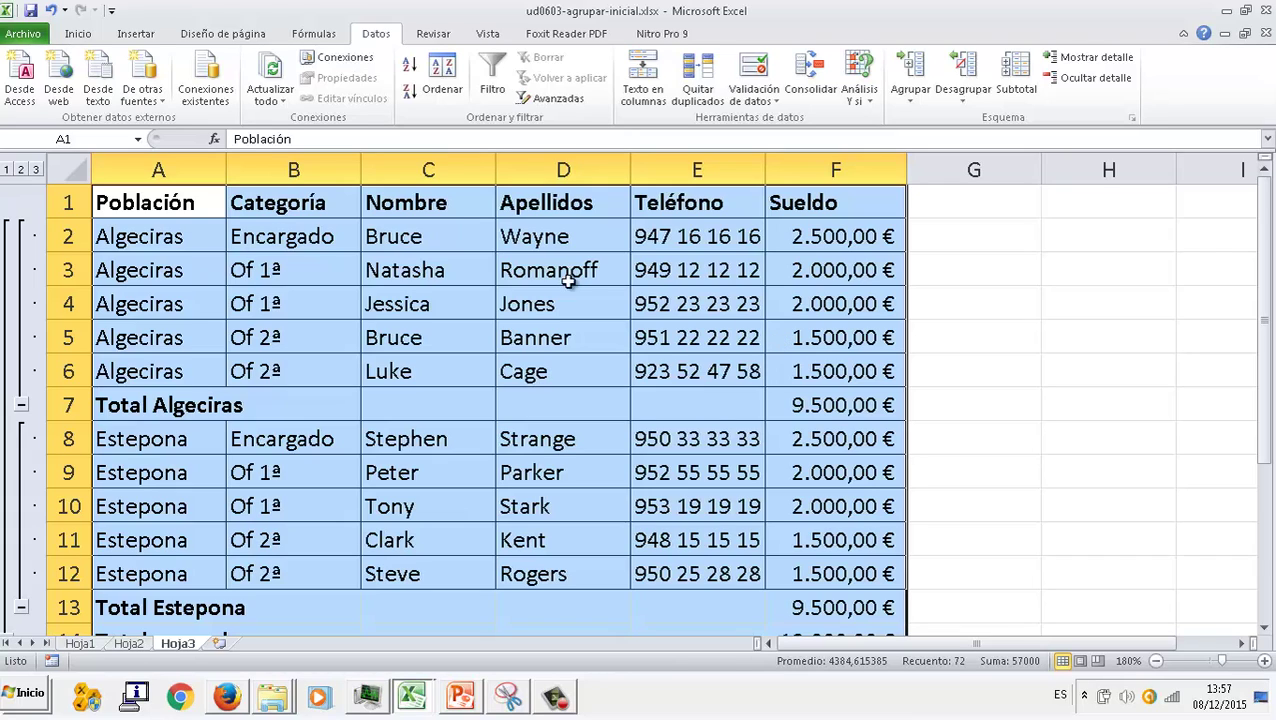
Check outline levels 1, 2, 3 and the Algeciras/Estepona groups, then return to Hoja2
left_click(21, 170)
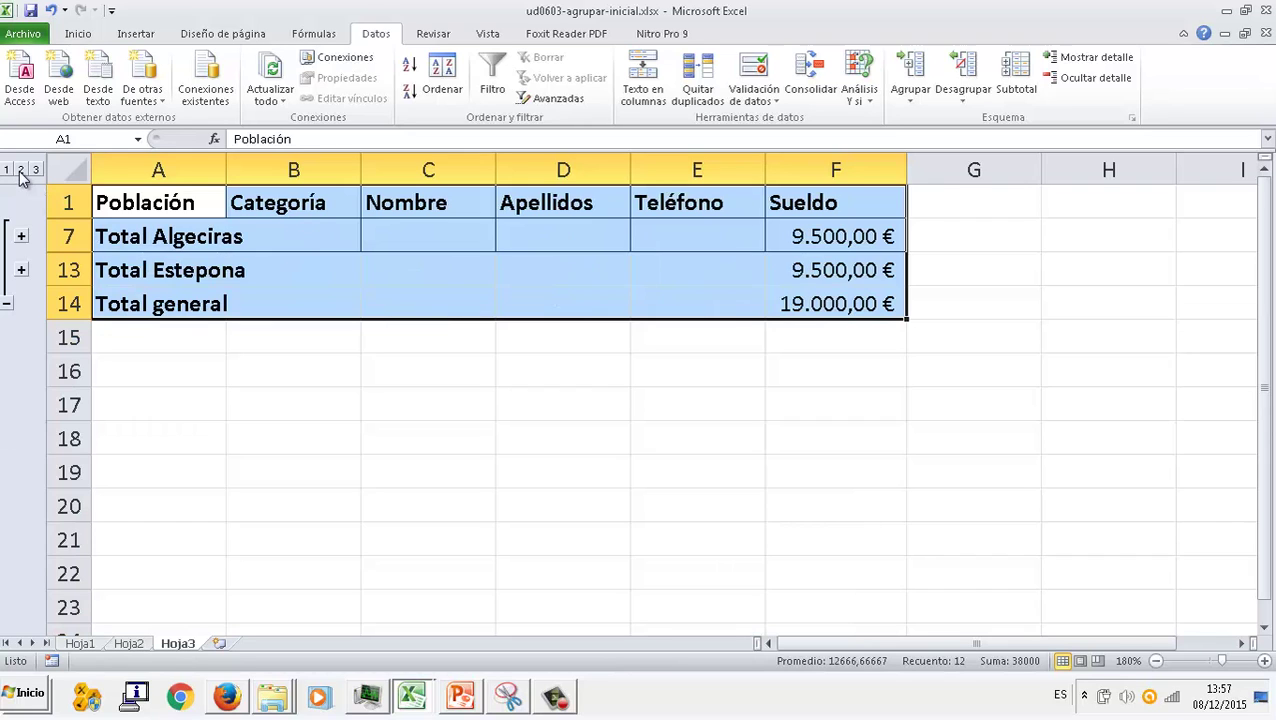
left_click(21, 235)
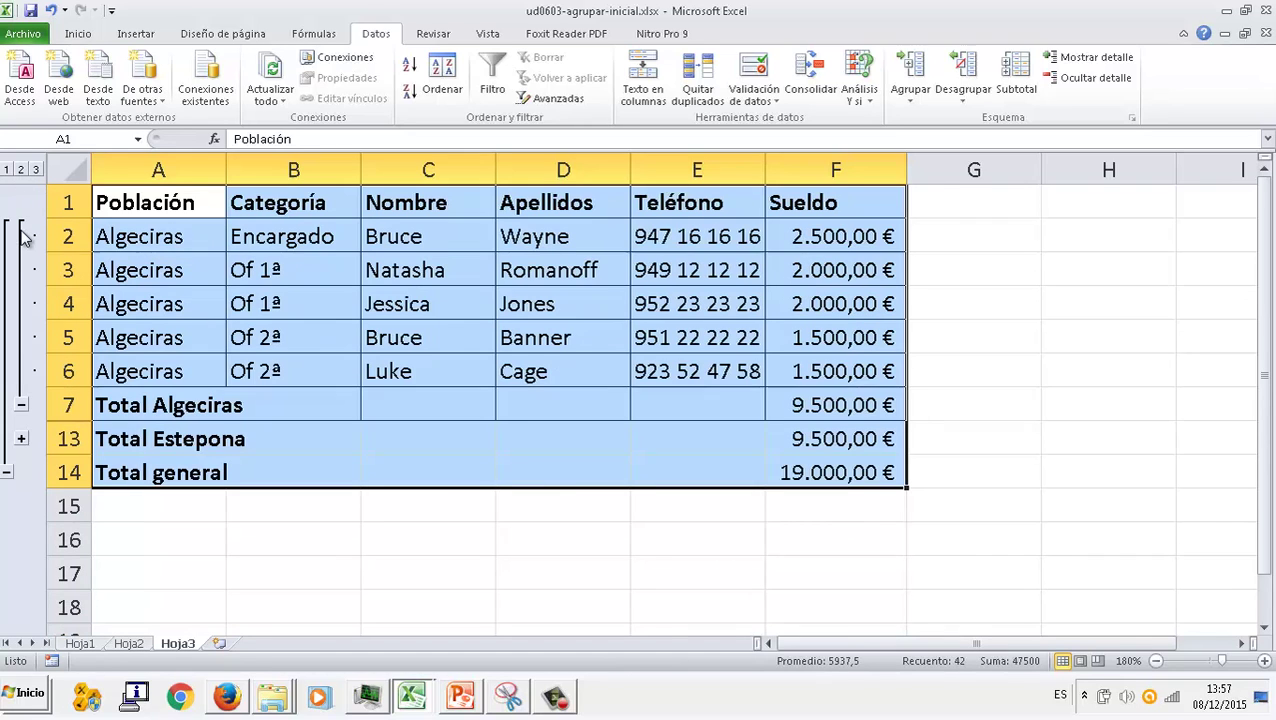
left_click(22, 400)
left_click(22, 270)
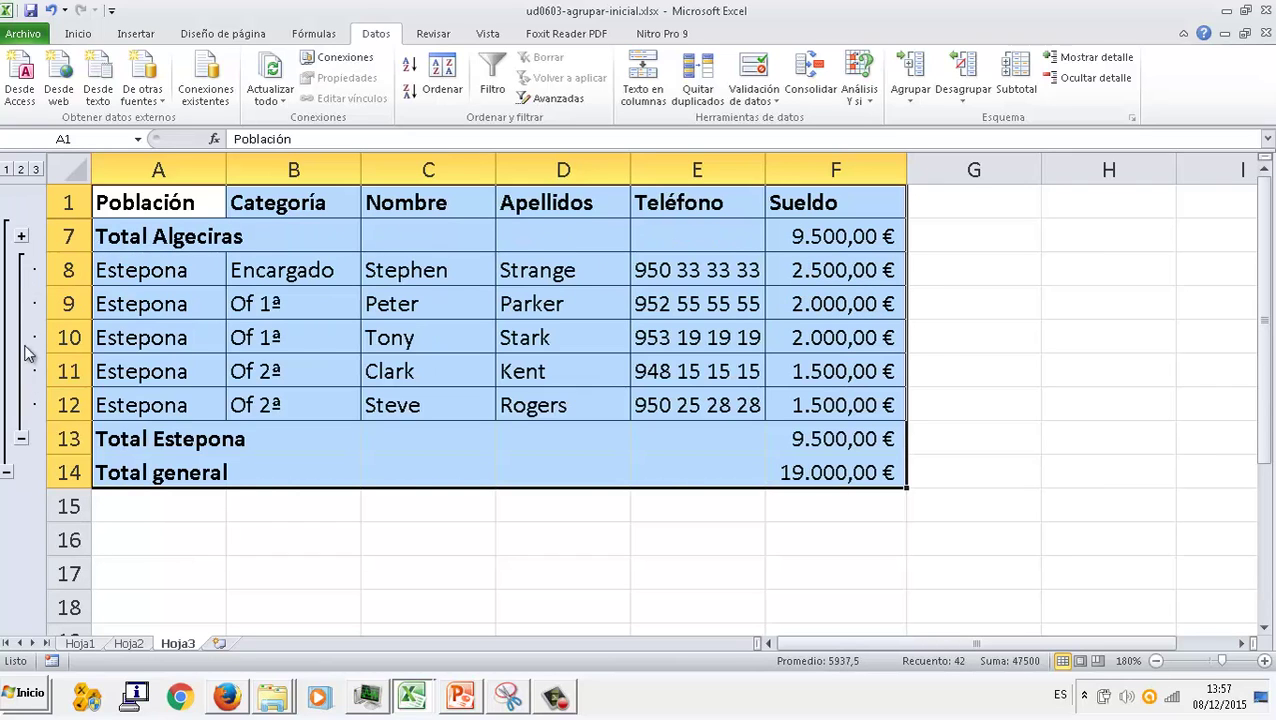
left_click(22, 440)
left_click(35, 170)
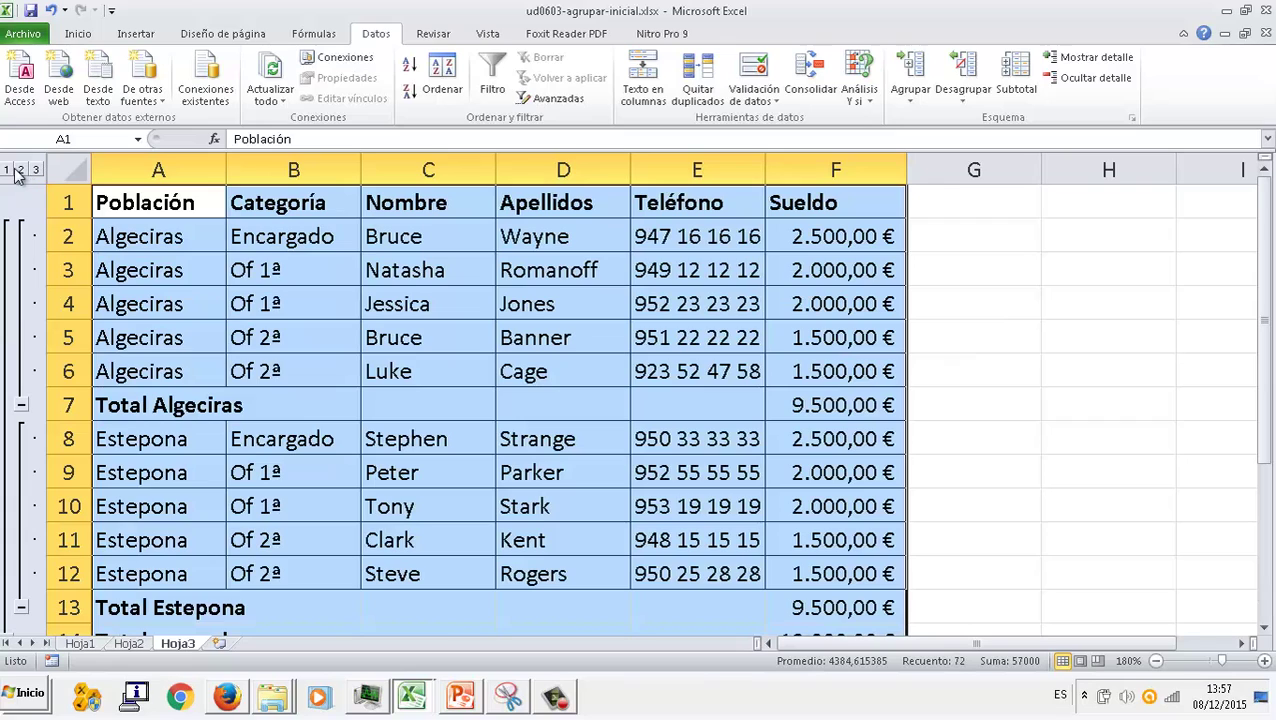
left_click(8, 171)
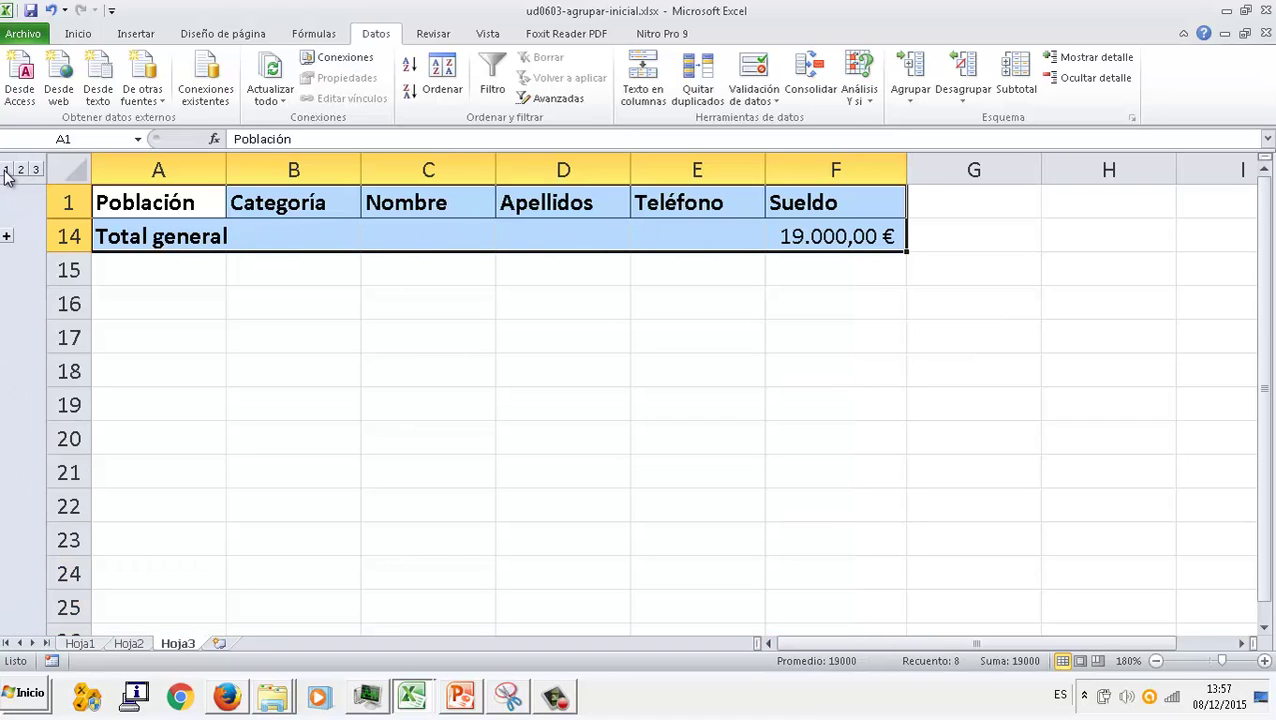
left_click(21, 171)
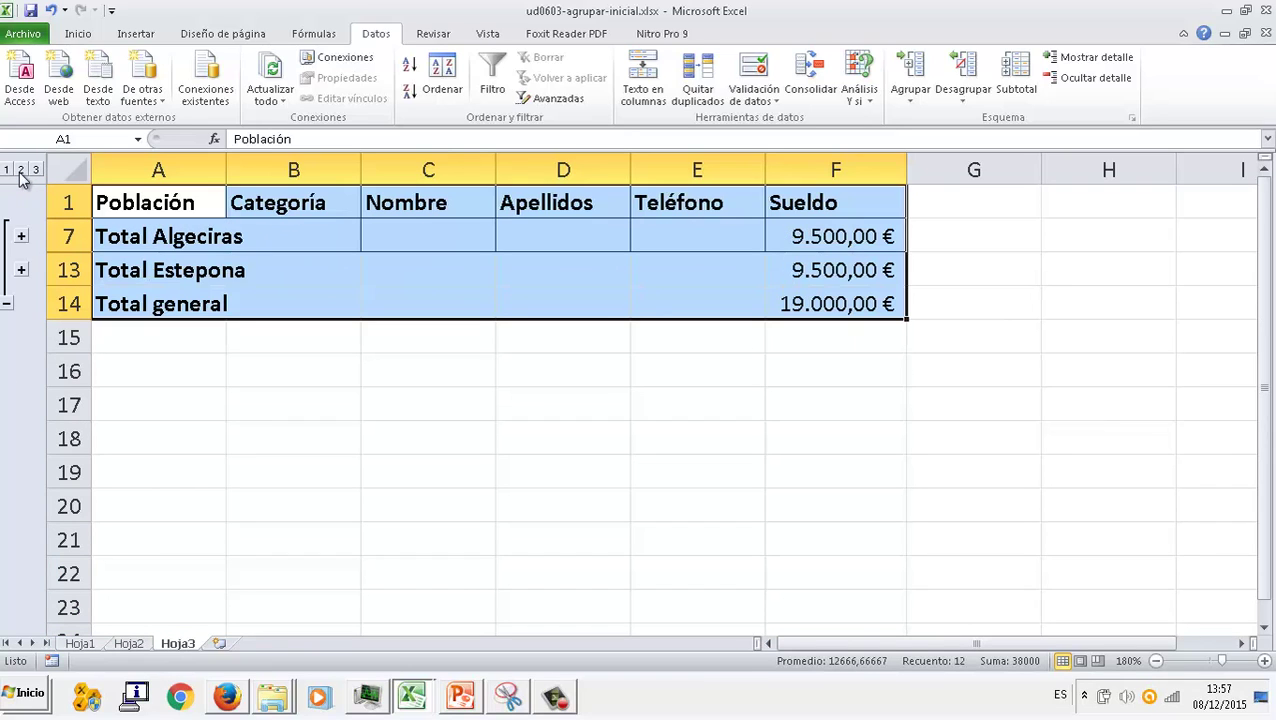
left_click(36, 170)
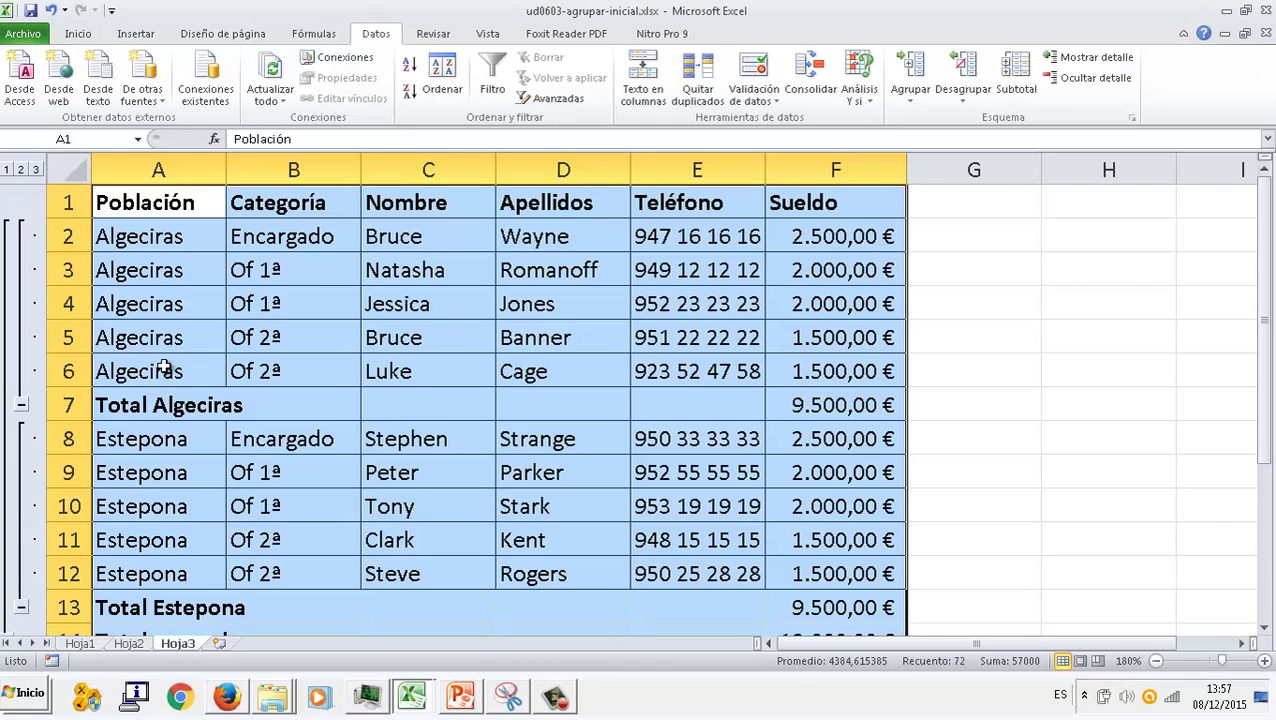
left_click(126, 643)
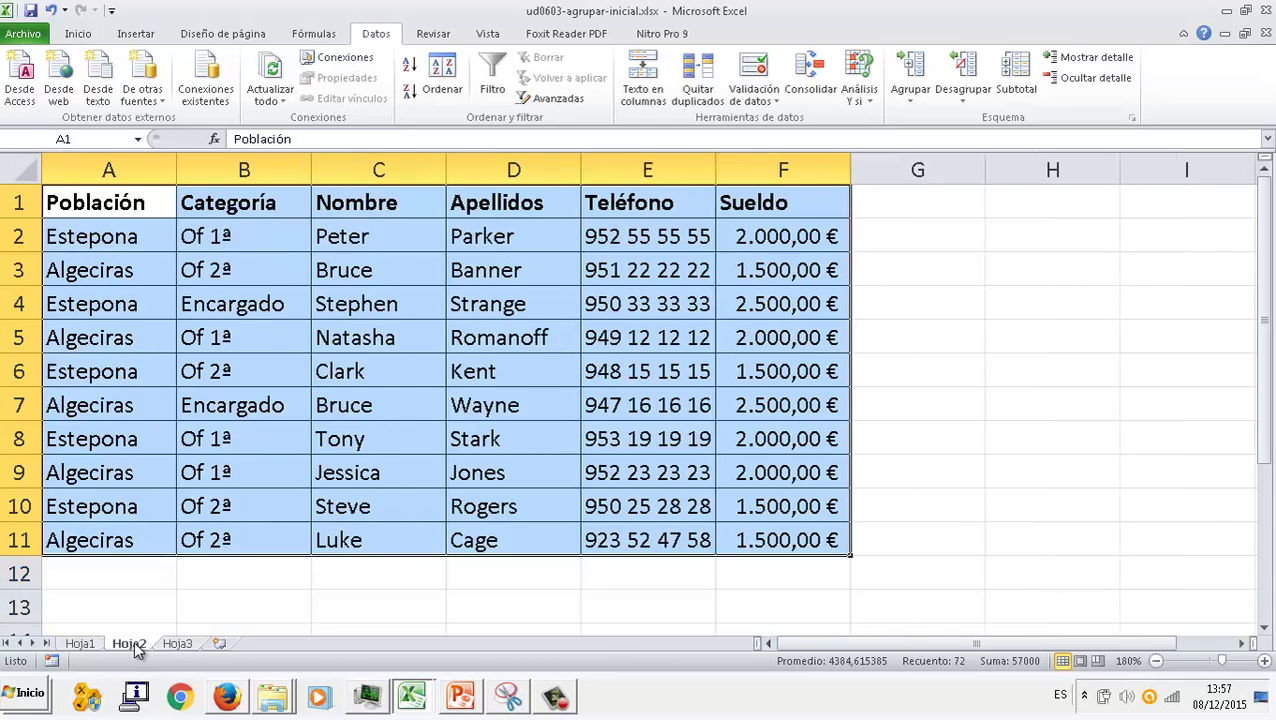
Copy the selected employee table on Hoja2
right_click(120, 203)
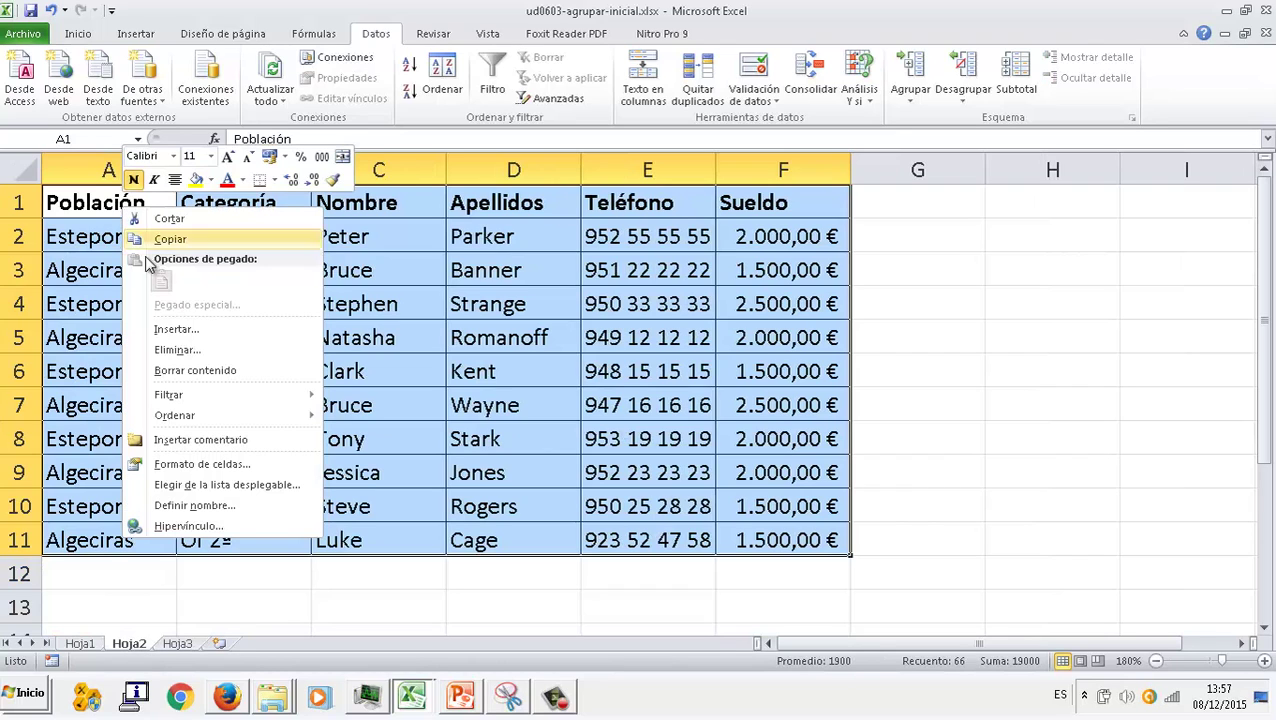
mouse_move(190, 395)
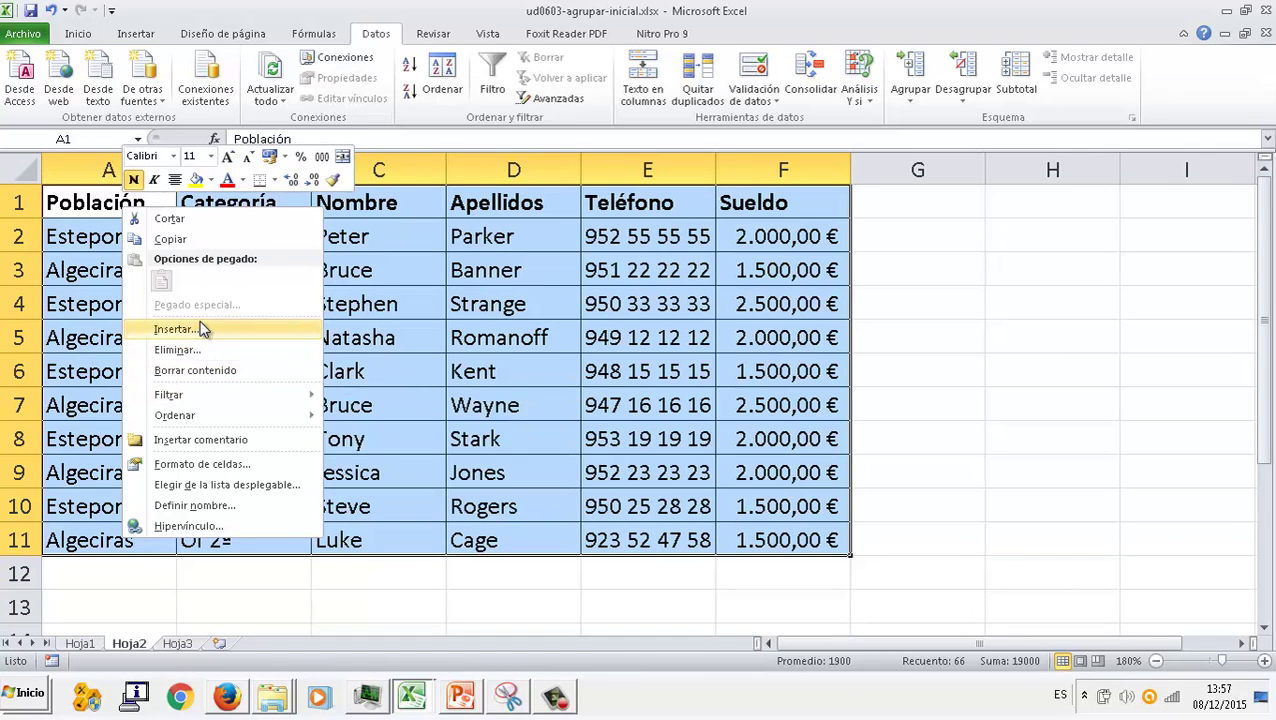
left_click(170, 239)
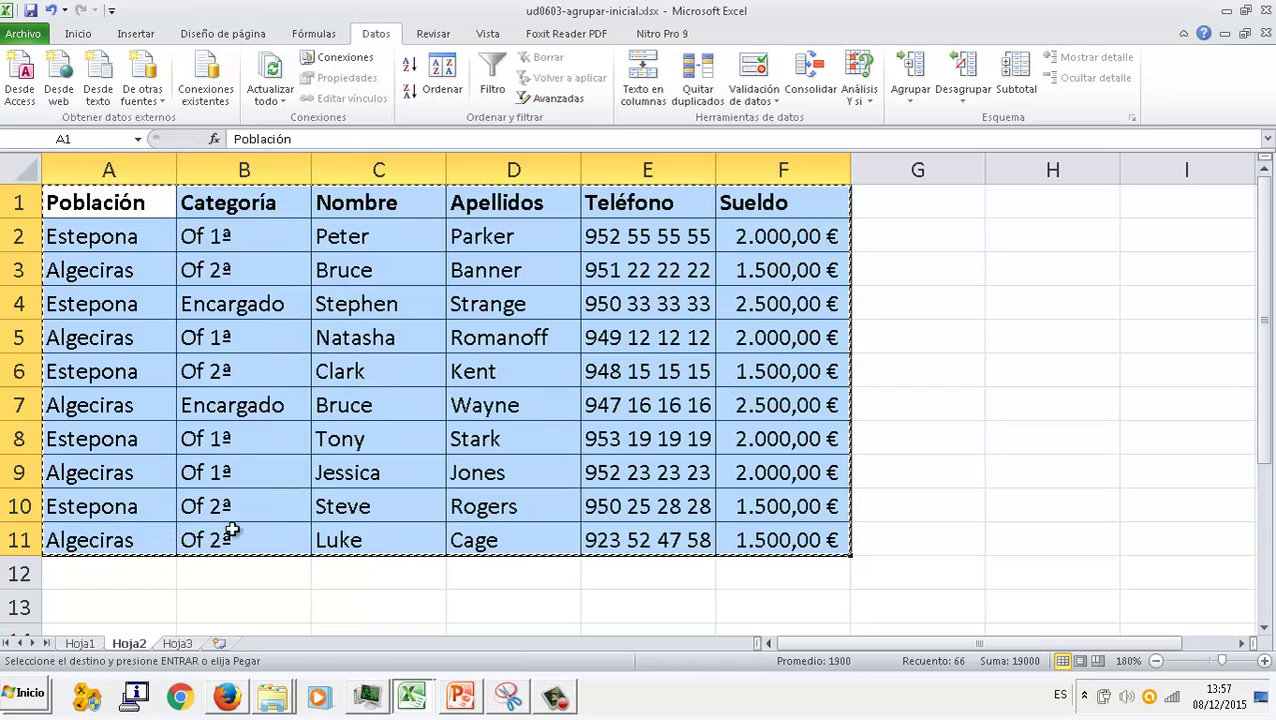
Create sheet Hoja4, paste the table at A1, and zoom in
left_click(219, 643)
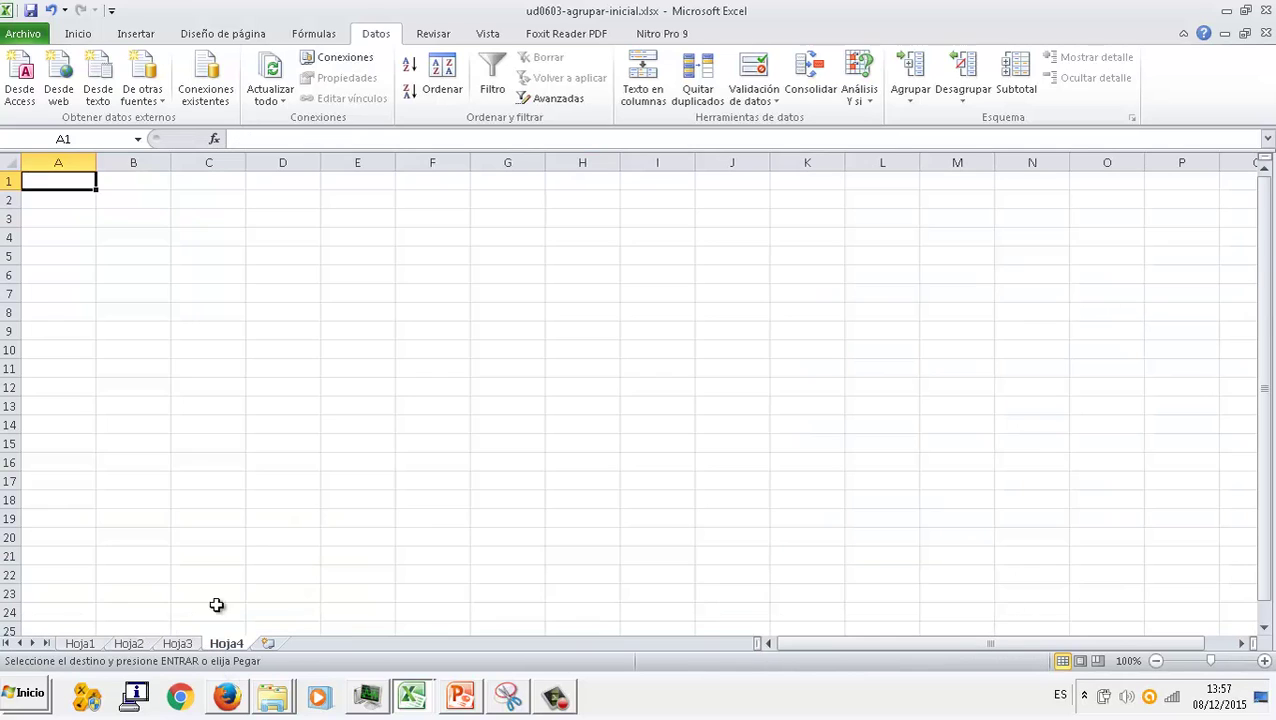
right_click(66, 179)
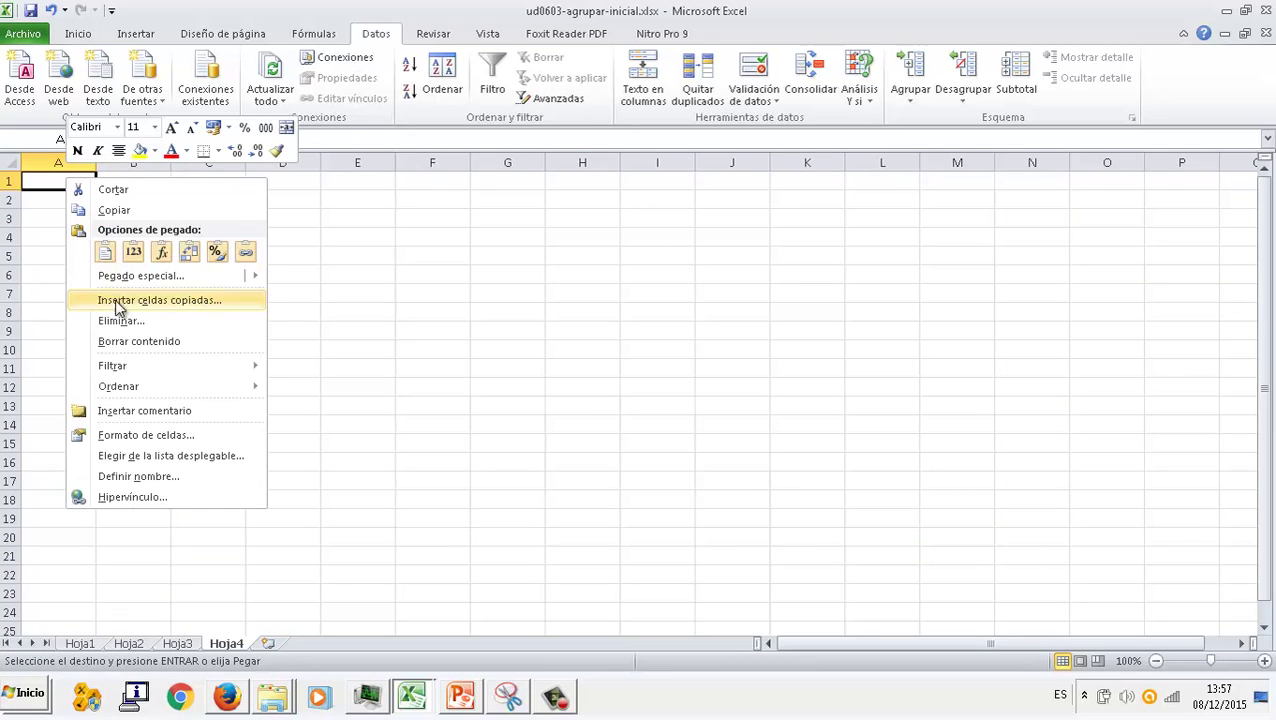
mouse_move(128, 370)
left_click(104, 251)
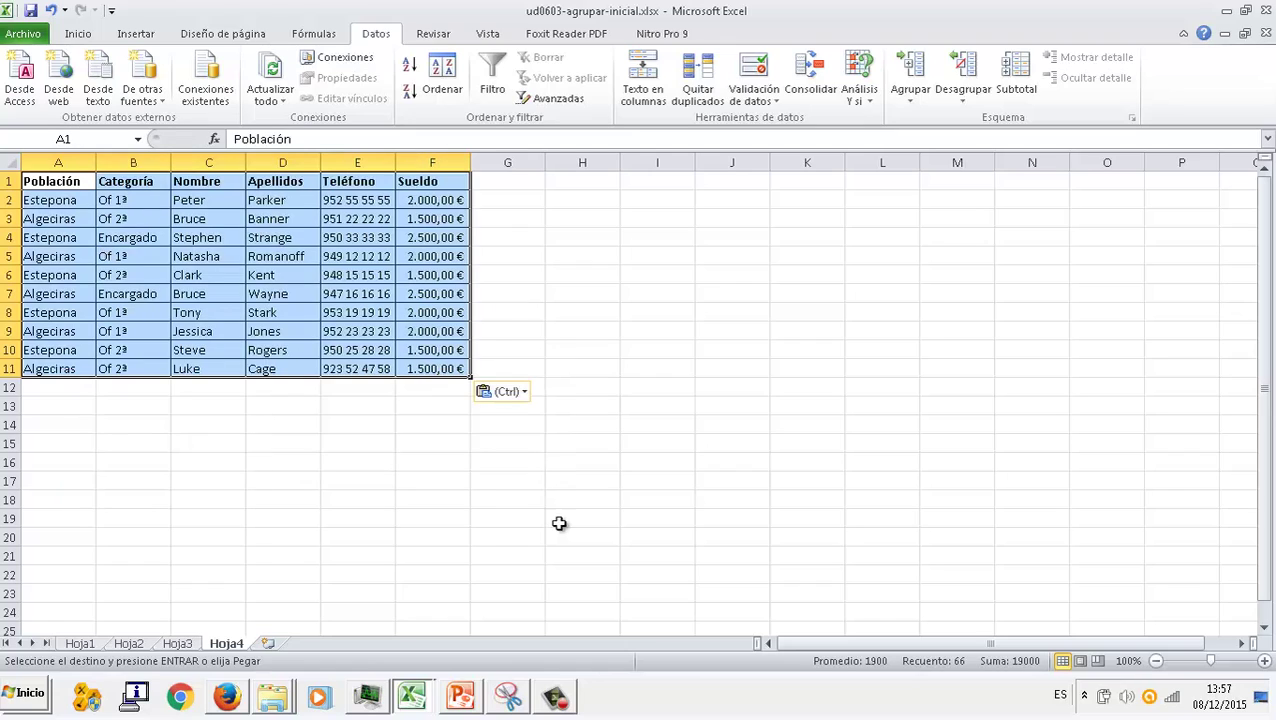
left_click(1265, 661)
left_click(1265, 661)
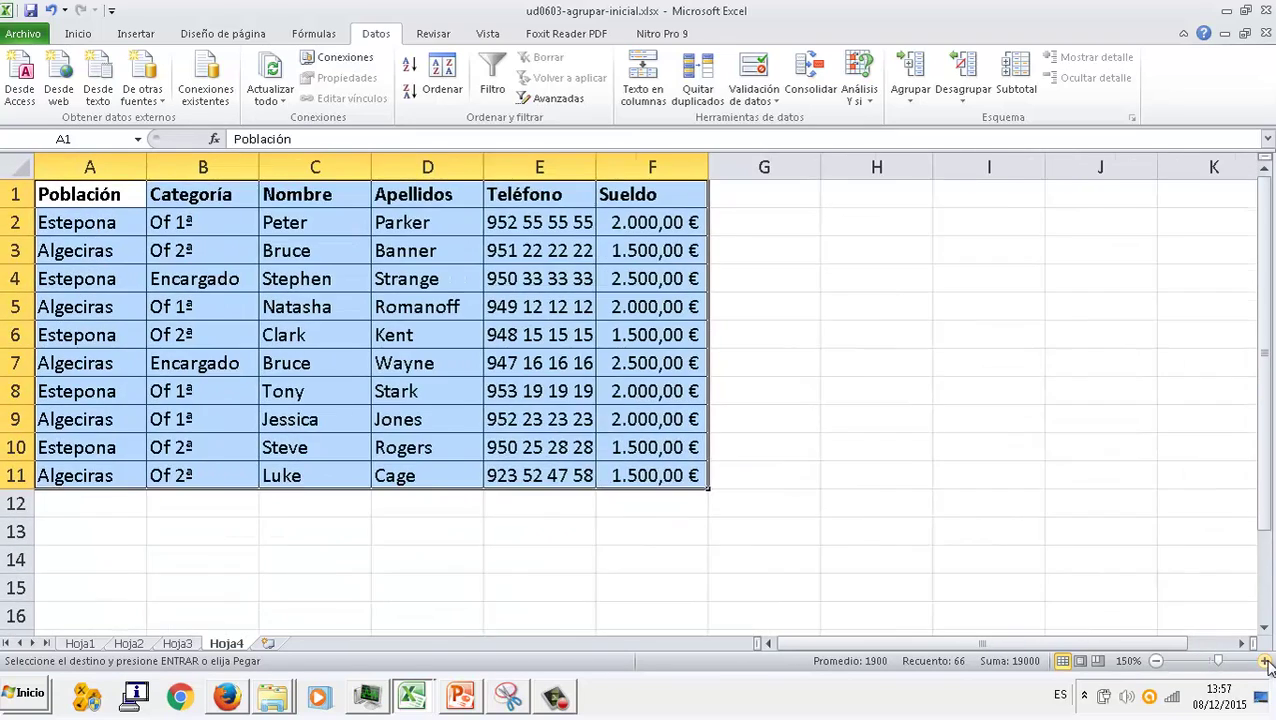
left_click(1265, 661)
left_click(1265, 661)
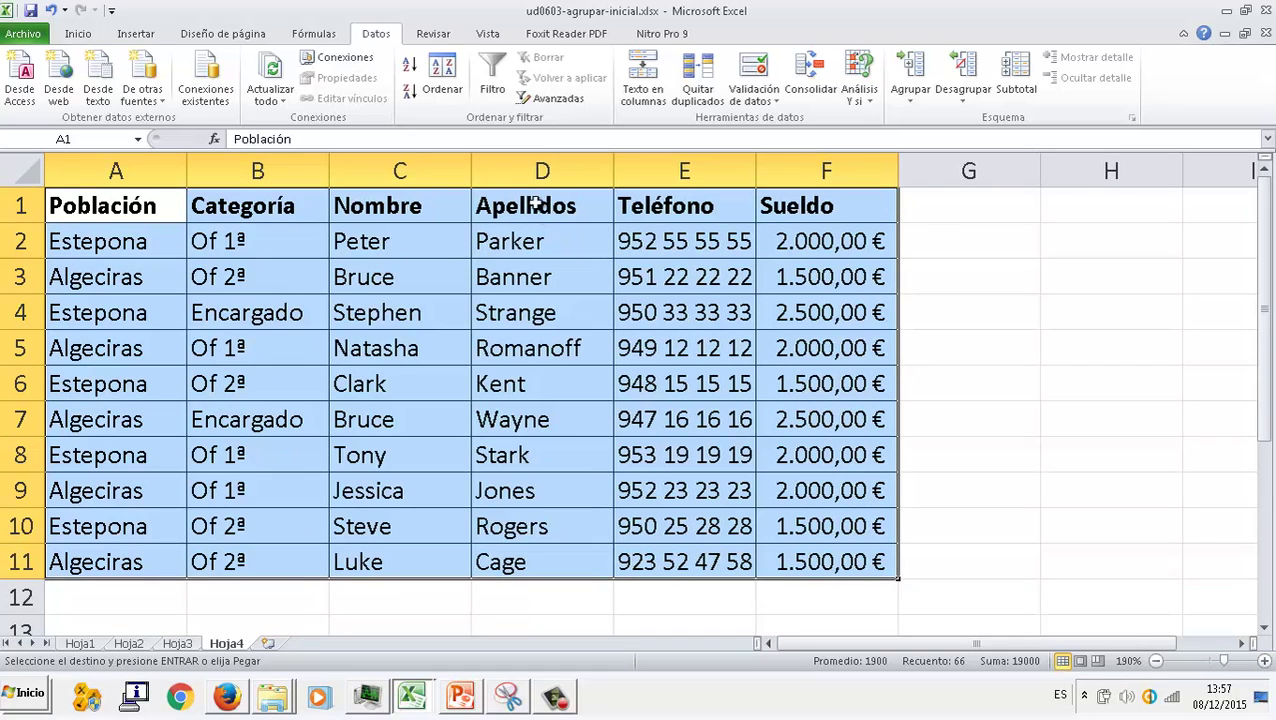
Insert an empty column A ahead of Población
left_click(446, 80)
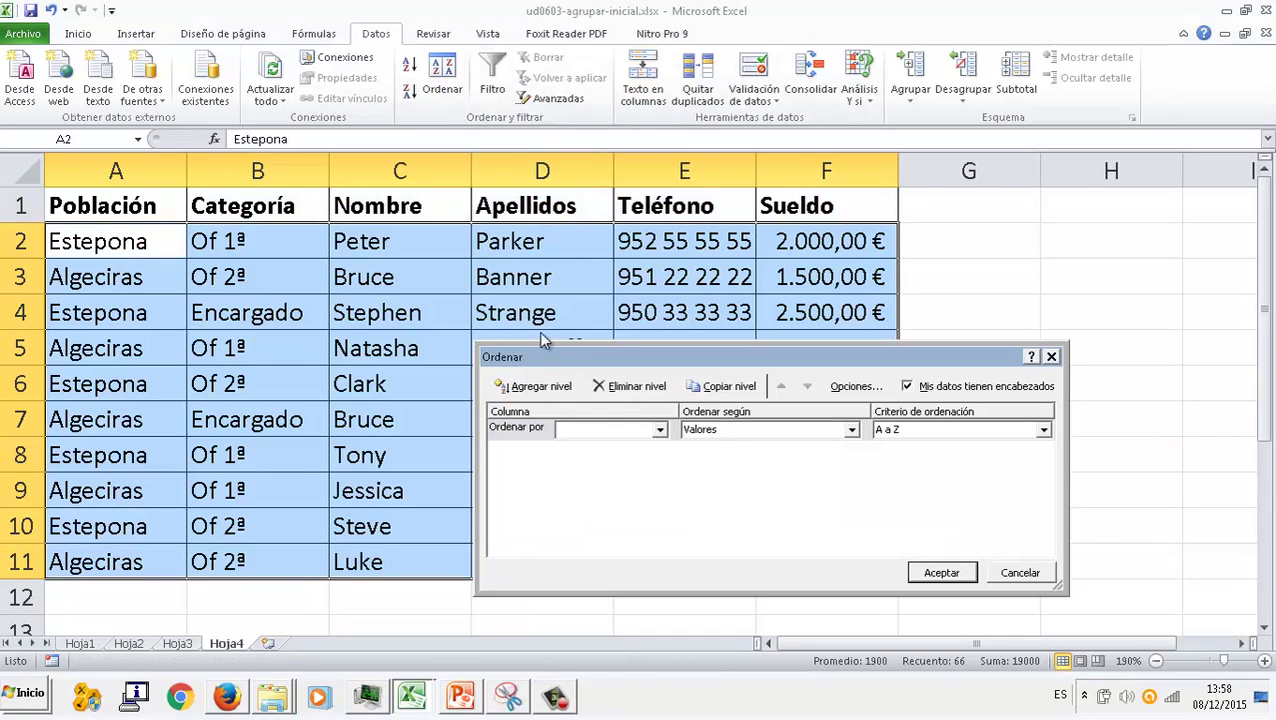
left_click(1010, 575)
right_click(128, 172)
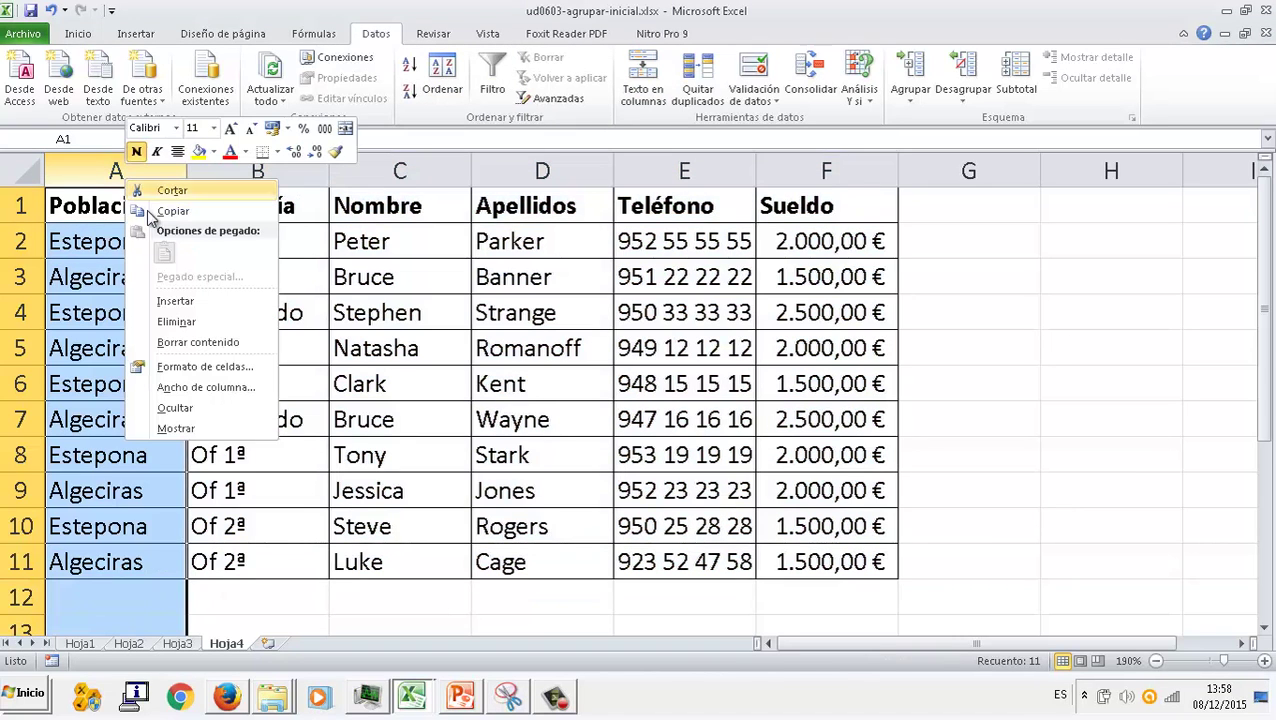
left_click(180, 302)
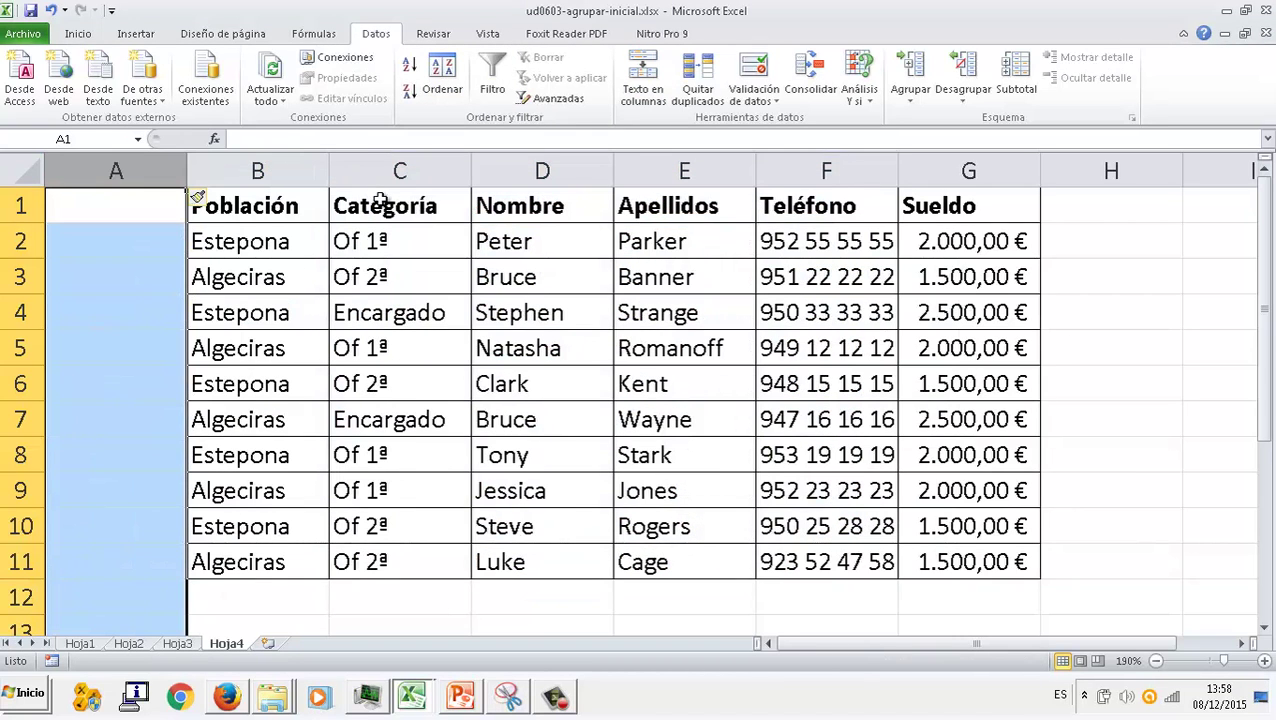
Copy the Categoría values C1:C11 into the new column starting at A1
left_click_drag(380, 205, 373, 561)
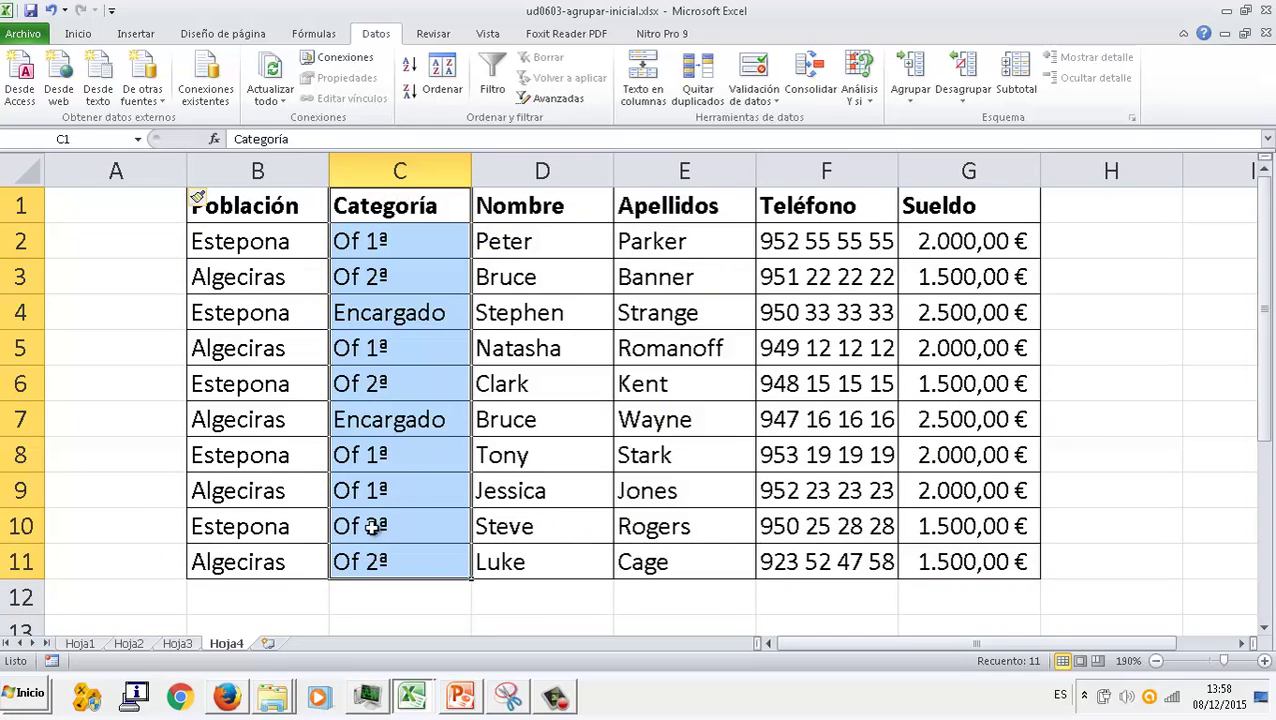
key("ctrl+c")
left_click(108, 205)
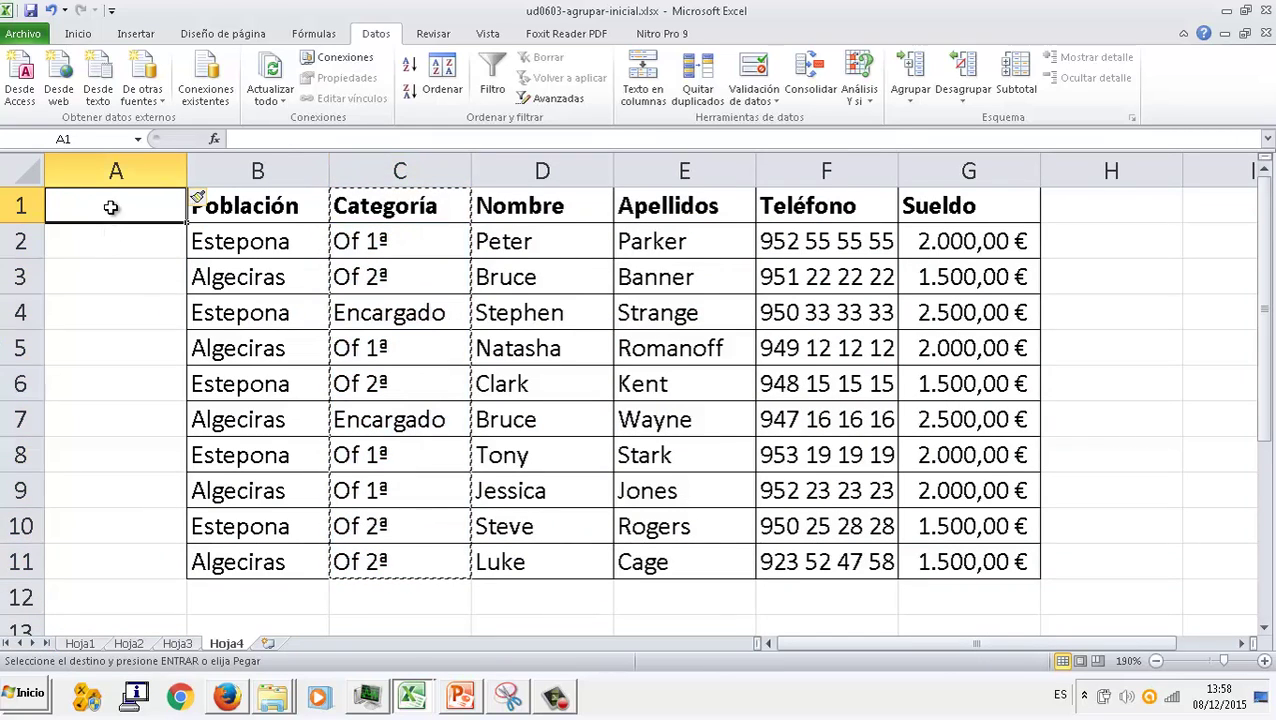
key("ctrl+v")
Delete the old Categoría column C and click back inside the table
left_click(392, 170)
right_click(395, 168)
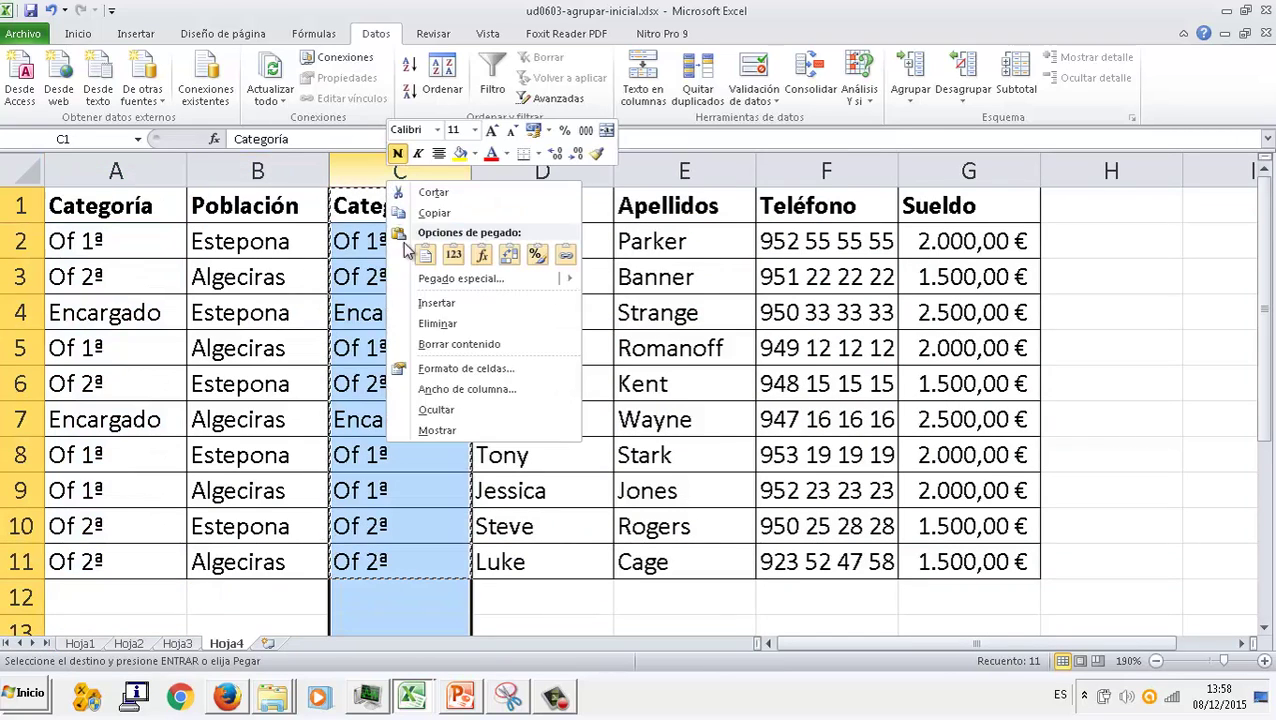
left_click(437, 318)
left_click(338, 305)
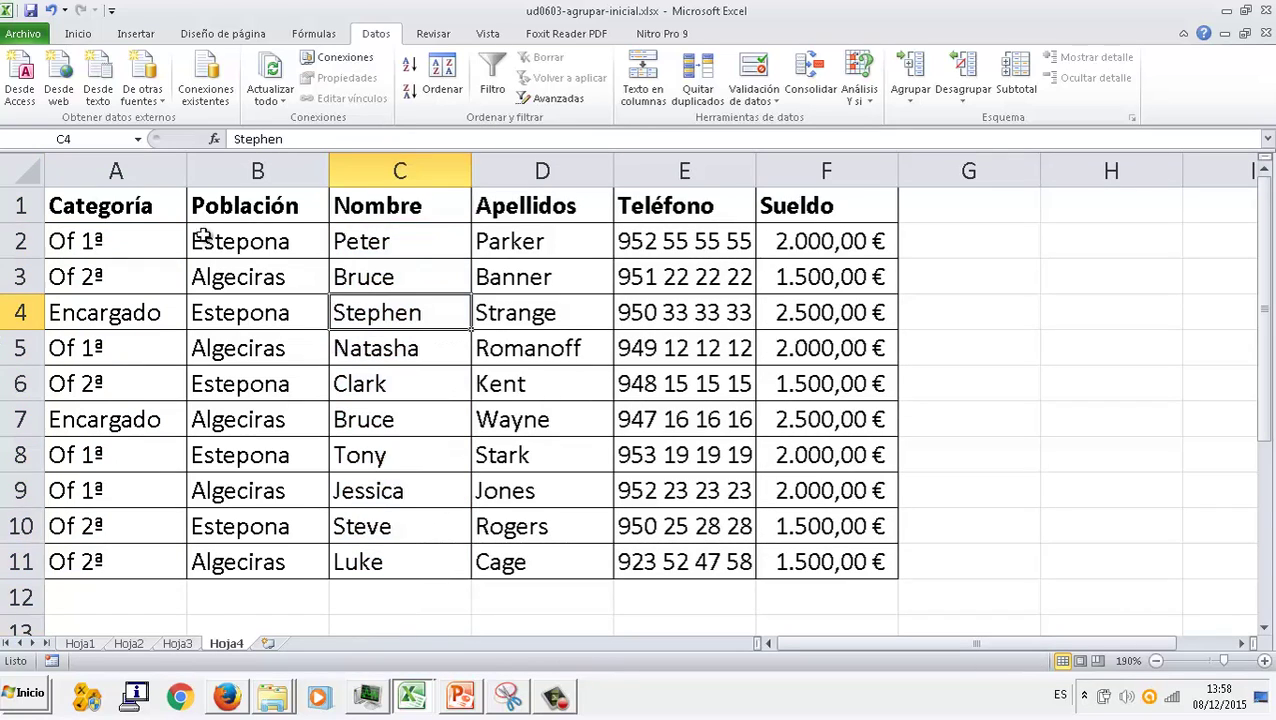
left_click(145, 232)
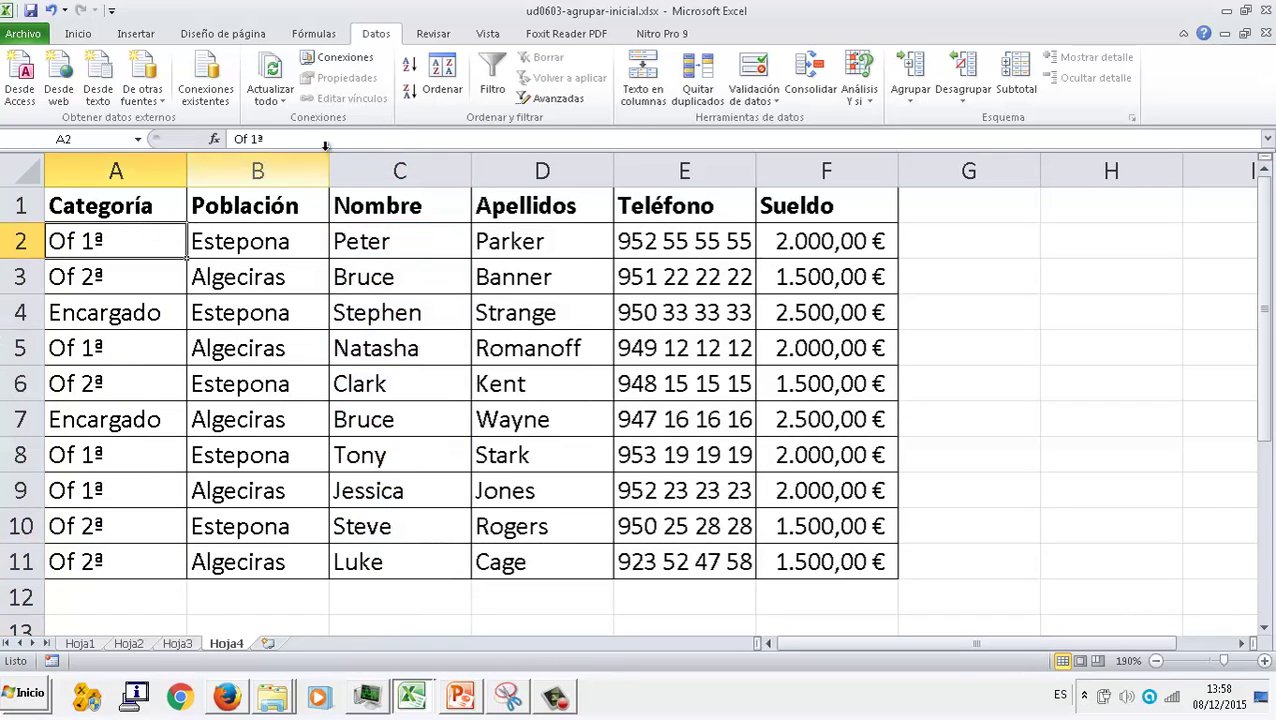
Apply a two-level Ordenar sort on Hoja4: Categoría first, then Población, A to Z
left_click(445, 80)
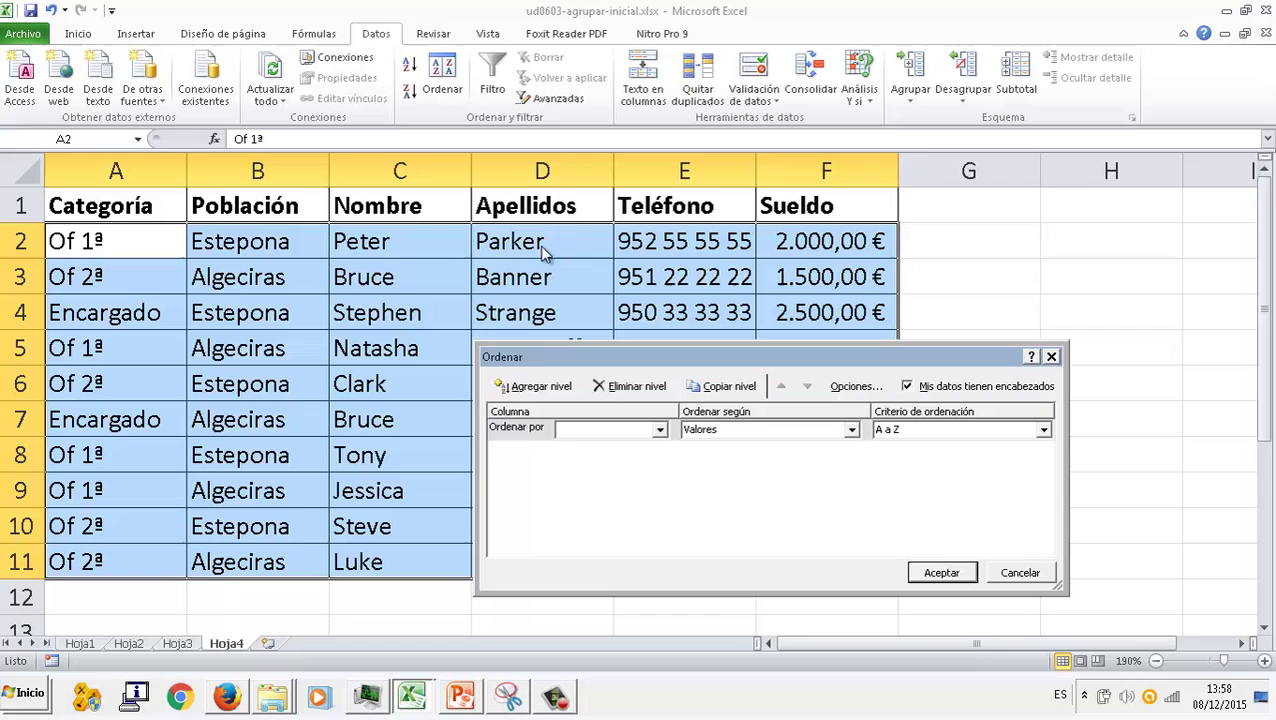
left_click(660, 430)
left_click(648, 447)
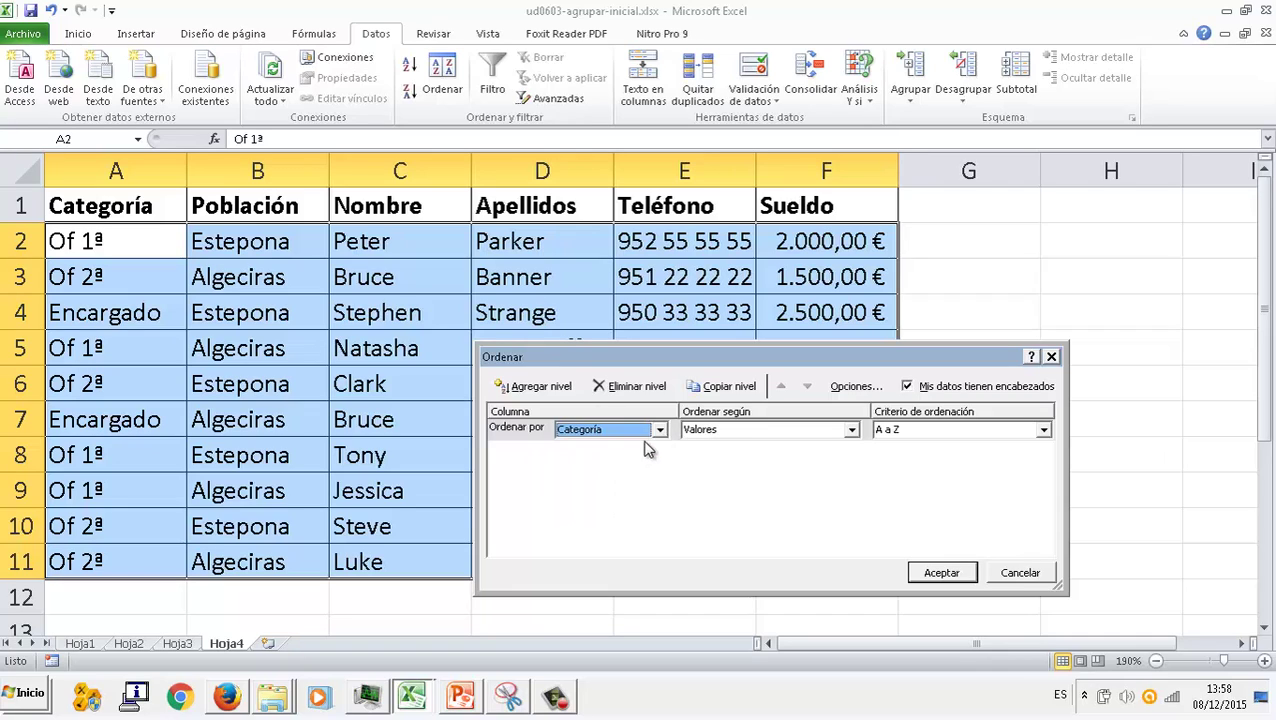
left_click(570, 388)
left_click(660, 451)
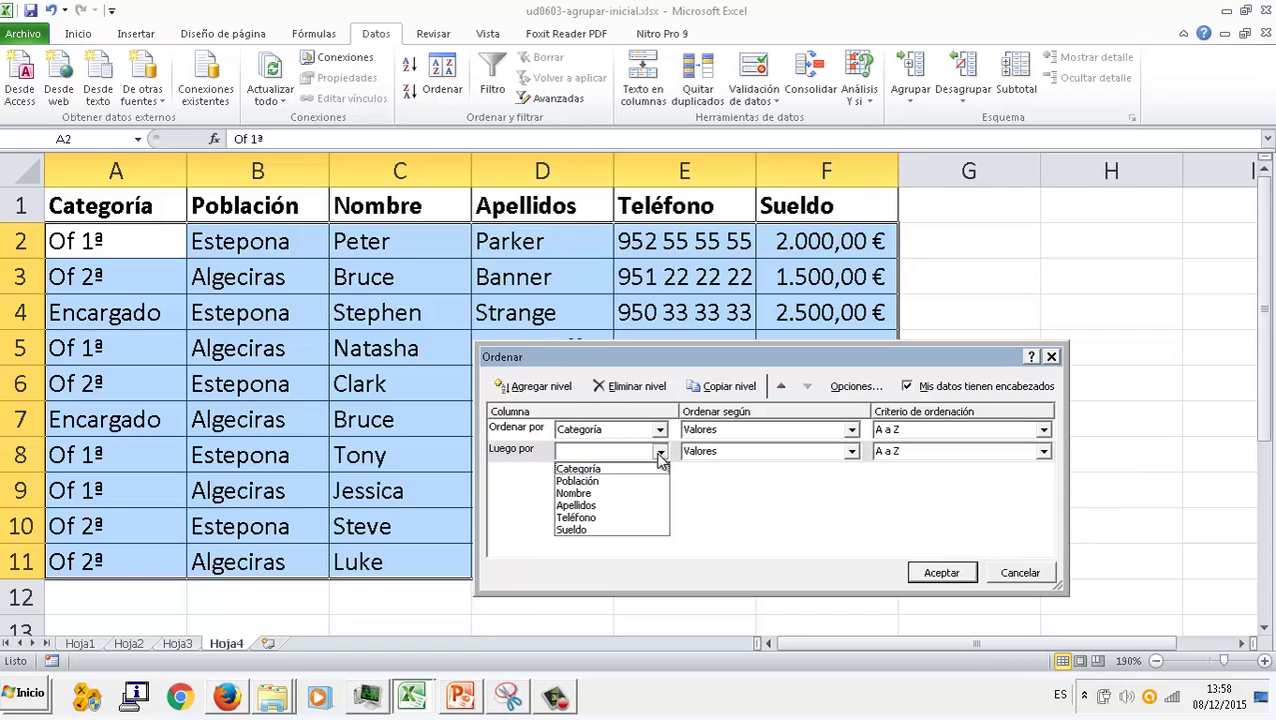
left_click(645, 482)
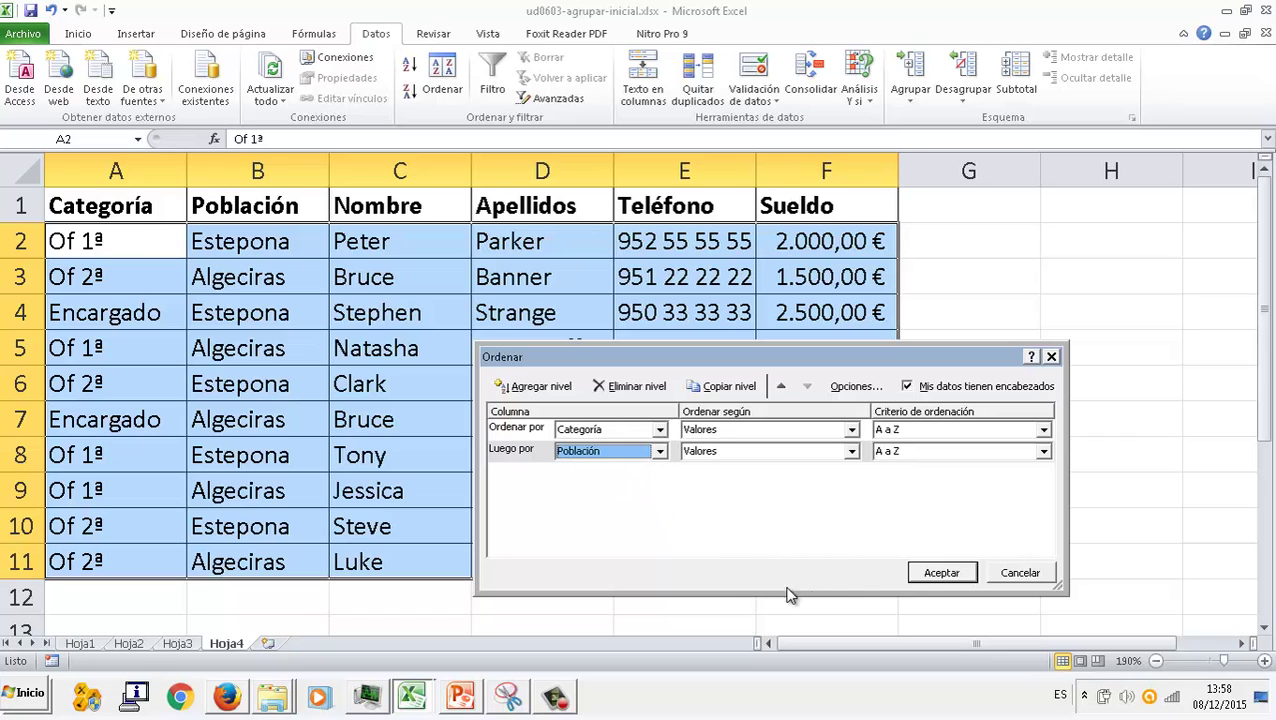
left_click(919, 577)
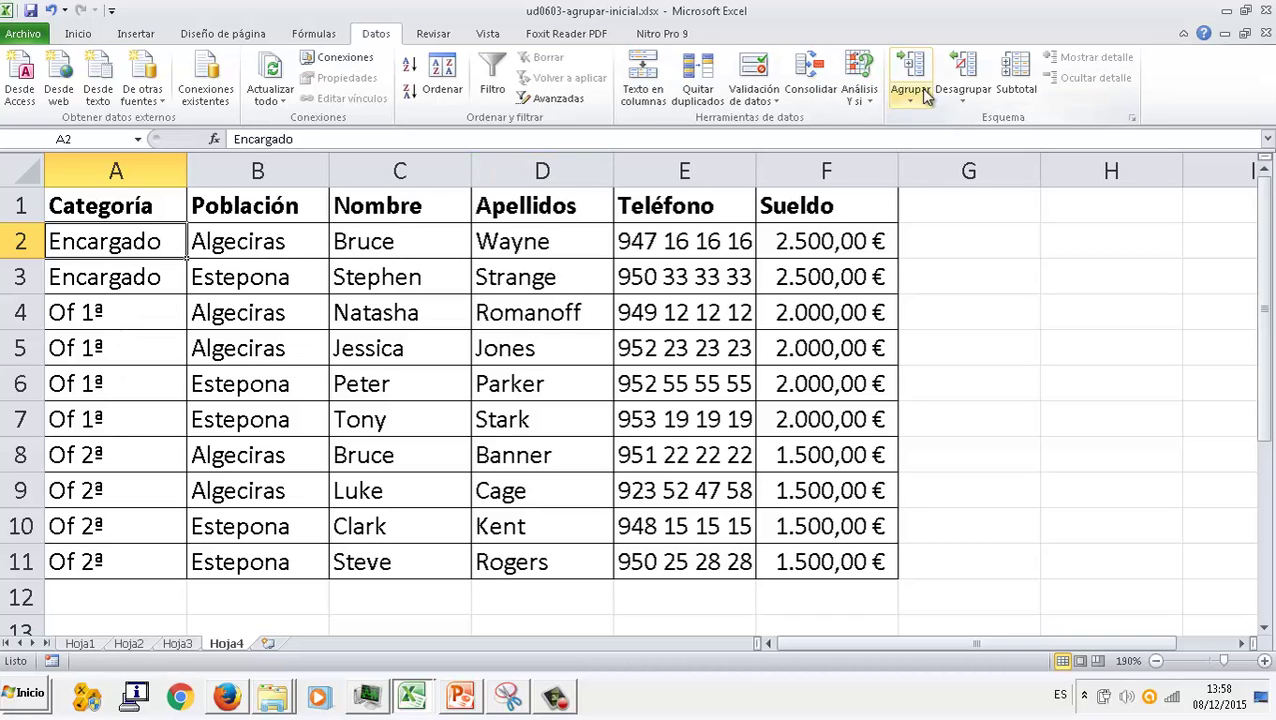
Insert Suma subtotals of Sueldo at each change in Categoría, e.g. Total Encargado 5.000,00 €
left_click(1014, 92)
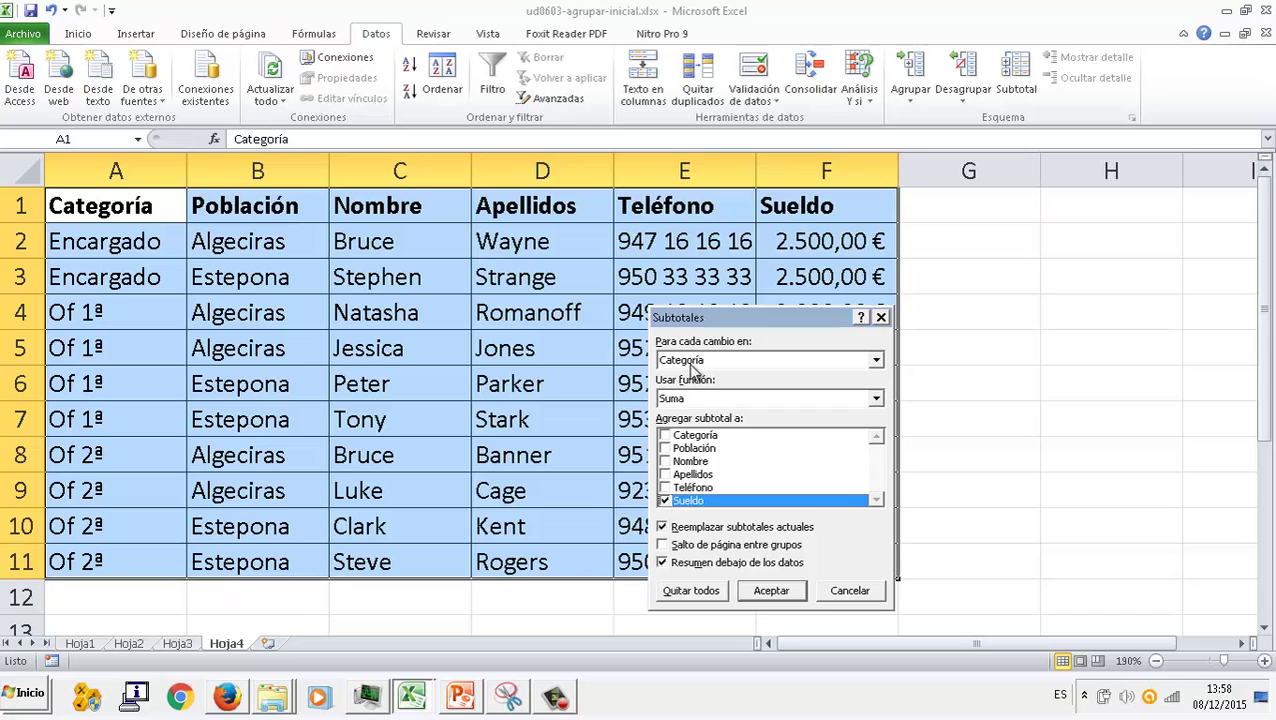
left_click(772, 591)
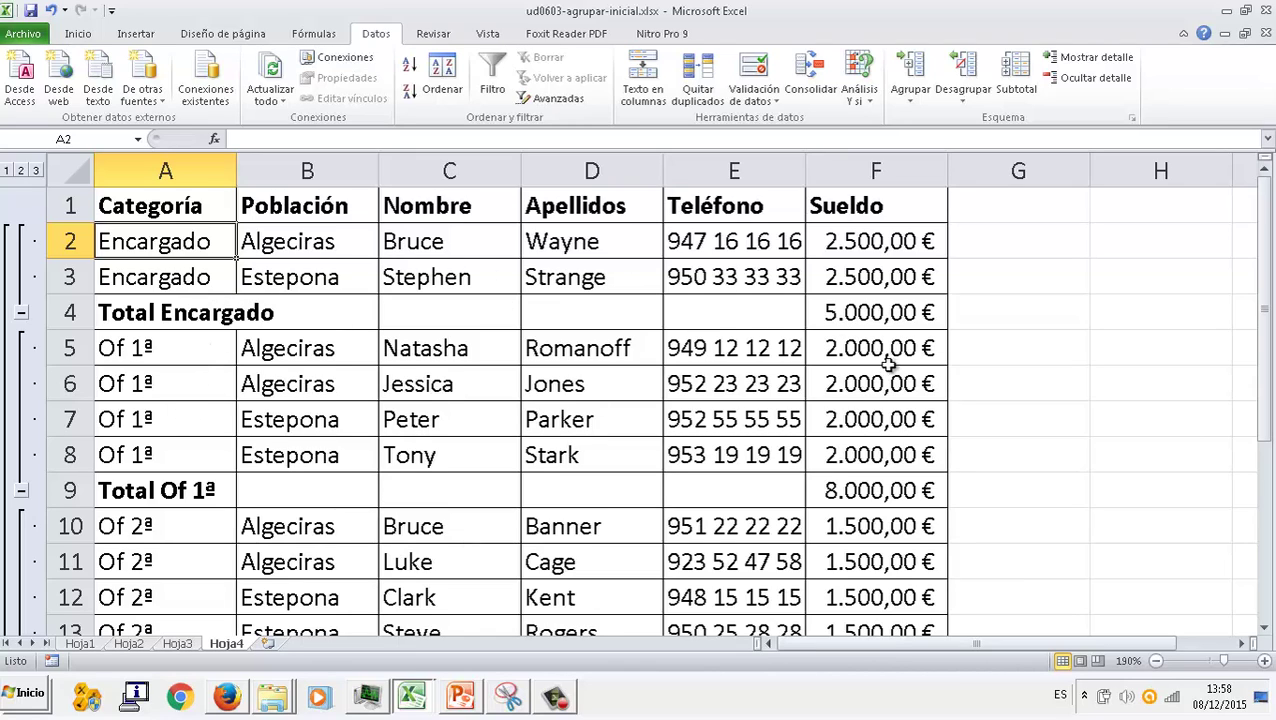
scroll(288, 511, "down", 2)
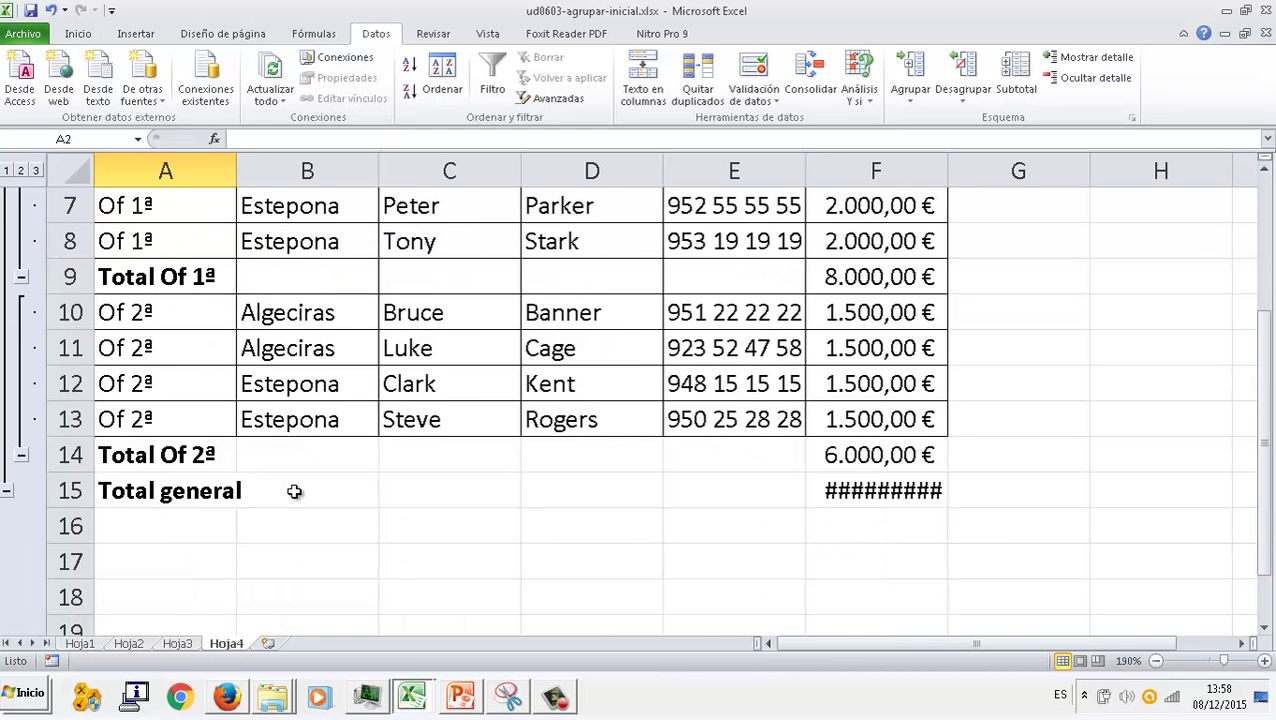
scroll(294, 491, "up", 1)
scroll(294, 491, "up", 1)
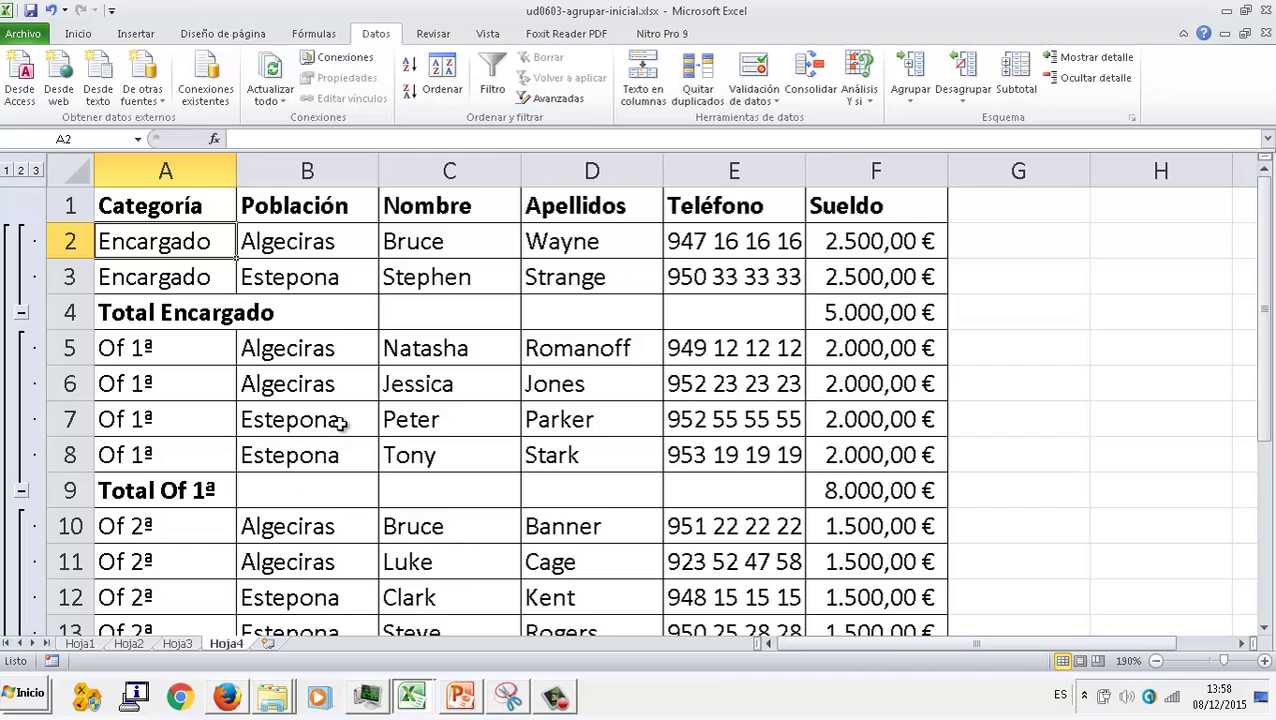
left_click(553, 697)
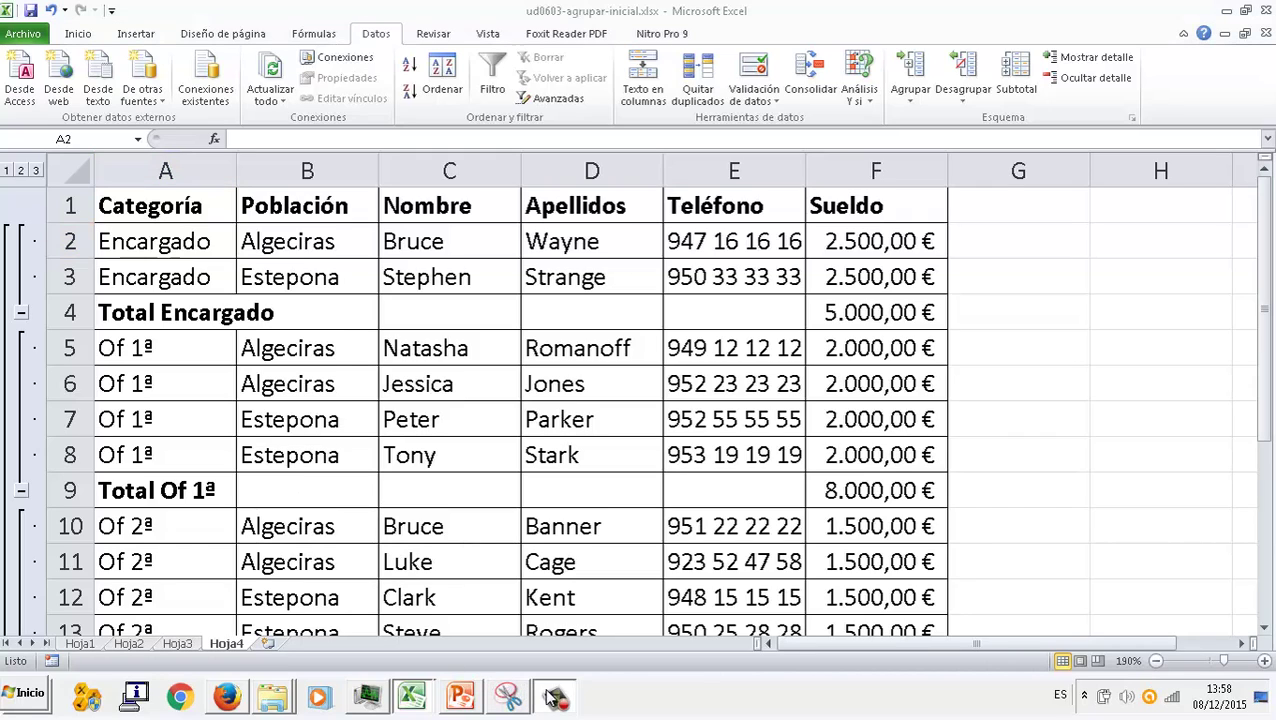